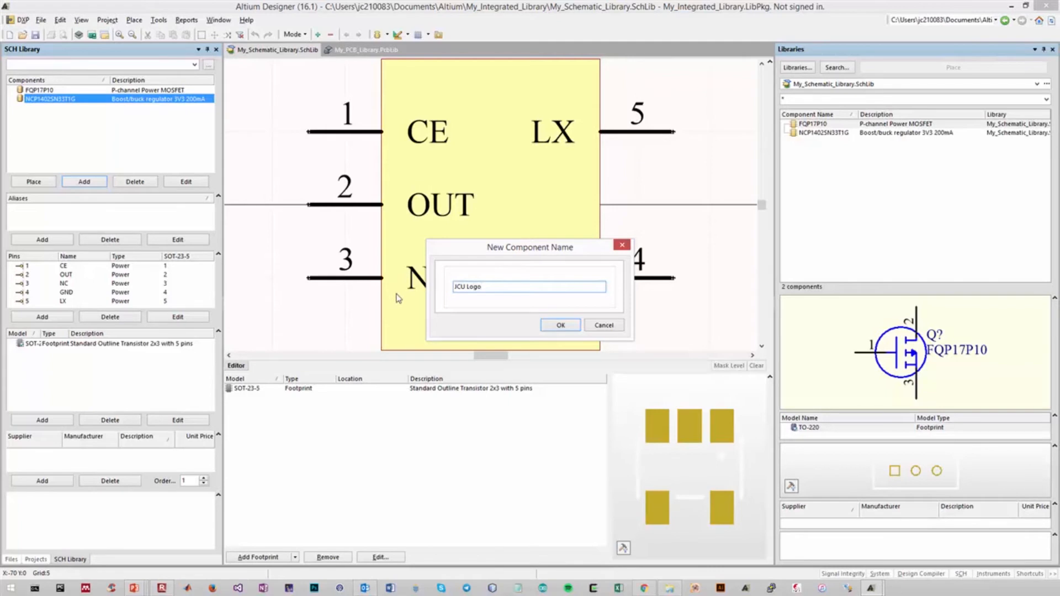
Create the schematic component JCU Logo with designator and comment hidden and the description James Cook University Logo
left_click(561, 325)
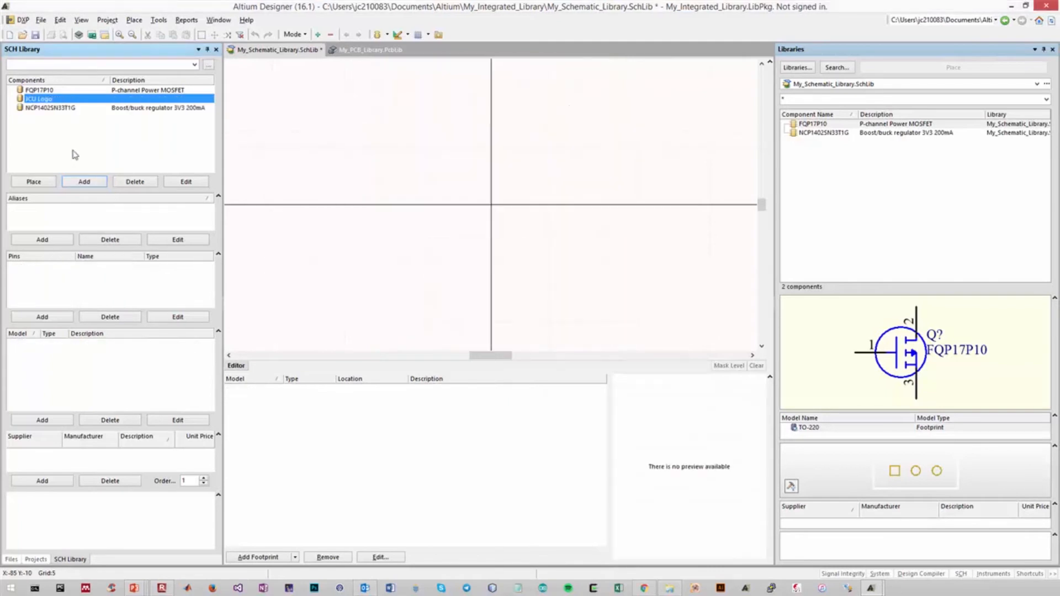
left_click(187, 181)
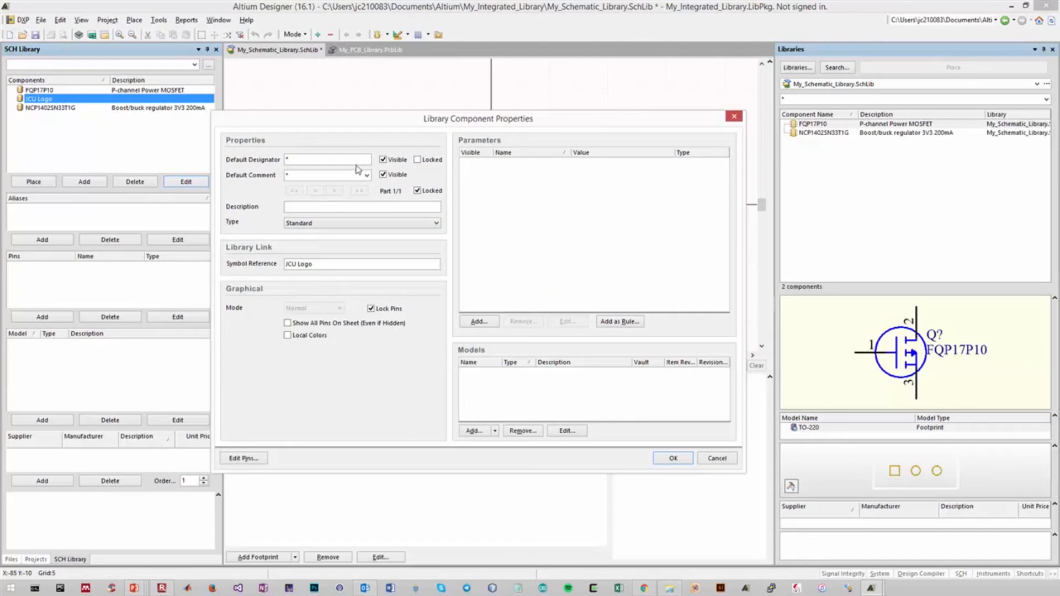
left_click(293, 174)
left_click(385, 161)
left_click(385, 175)
left_click(350, 207)
left_click(674, 459)
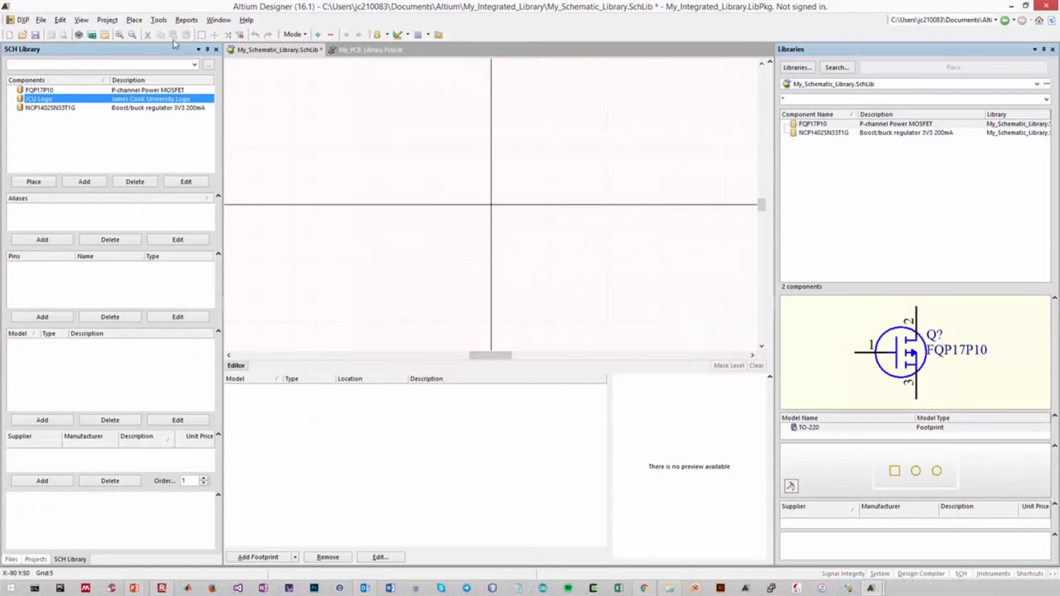
Draw a graphic frame around the sheet origin from about X -30, Y -25 to X 30, Y 15
left_click(134, 20)
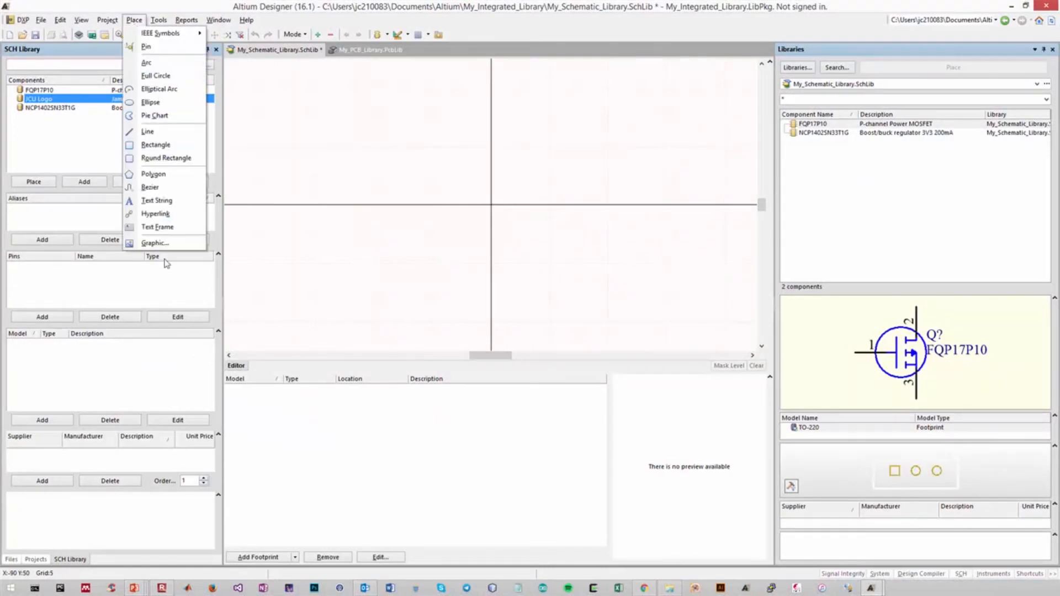
left_click(156, 144)
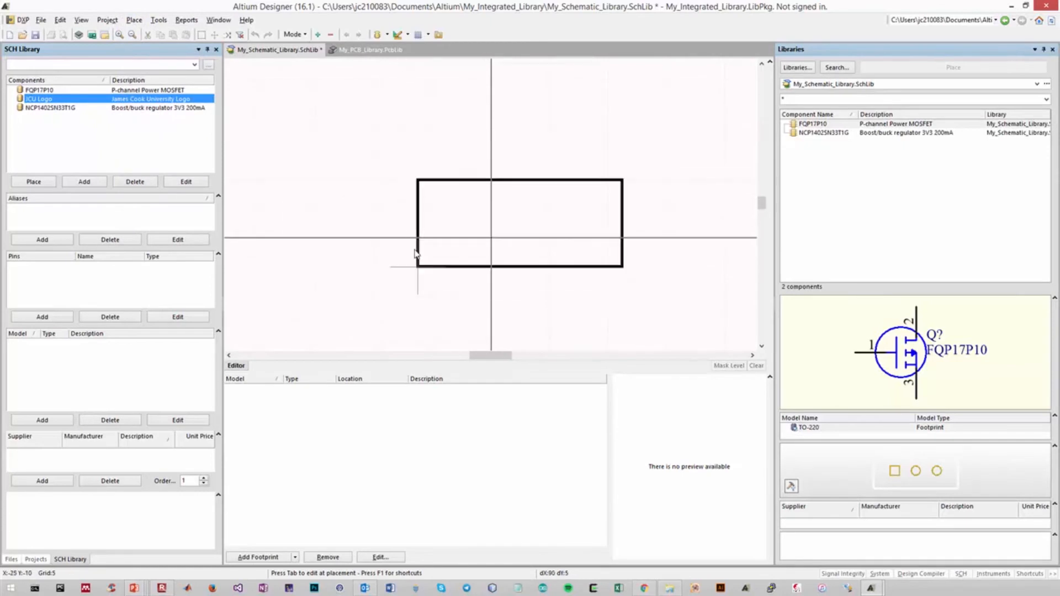
key("Home")
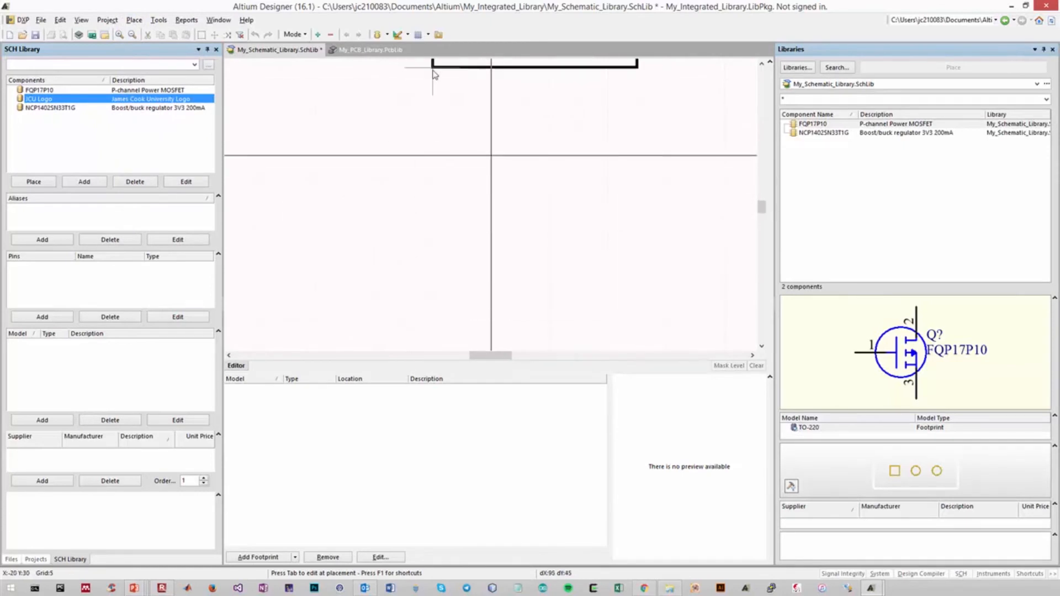
left_click(404, 227)
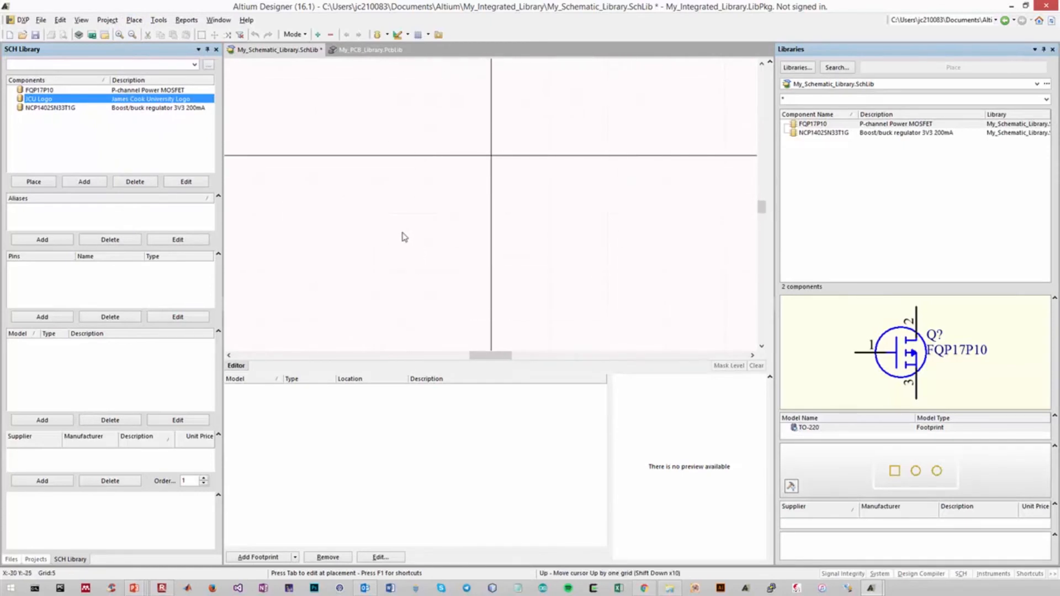
left_click(580, 114)
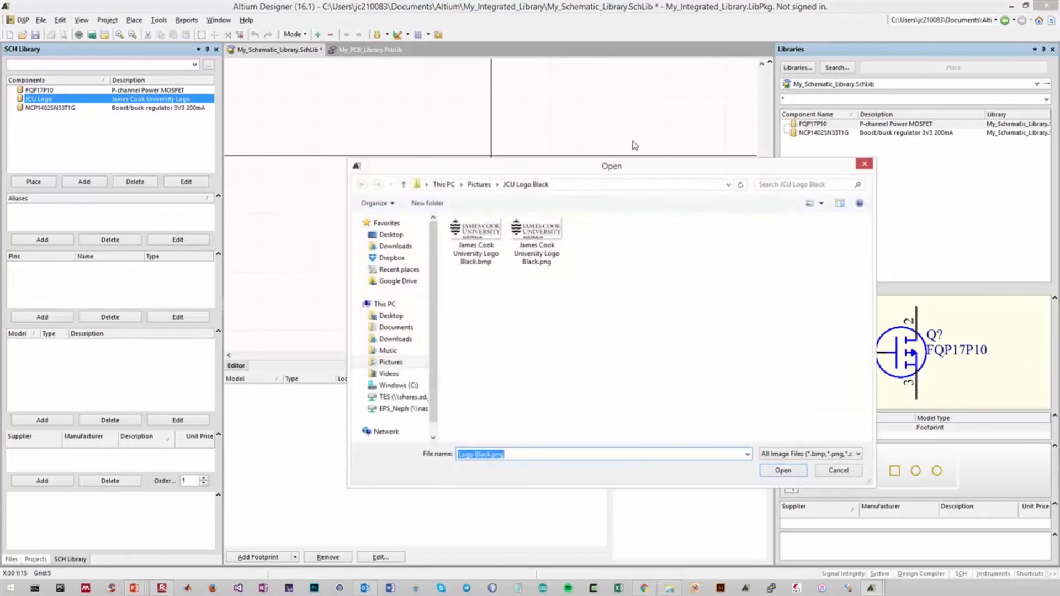
Load JCU-Logo-Colour.png from the Downloads folder into the graphic frame and end the placement
left_click(547, 249)
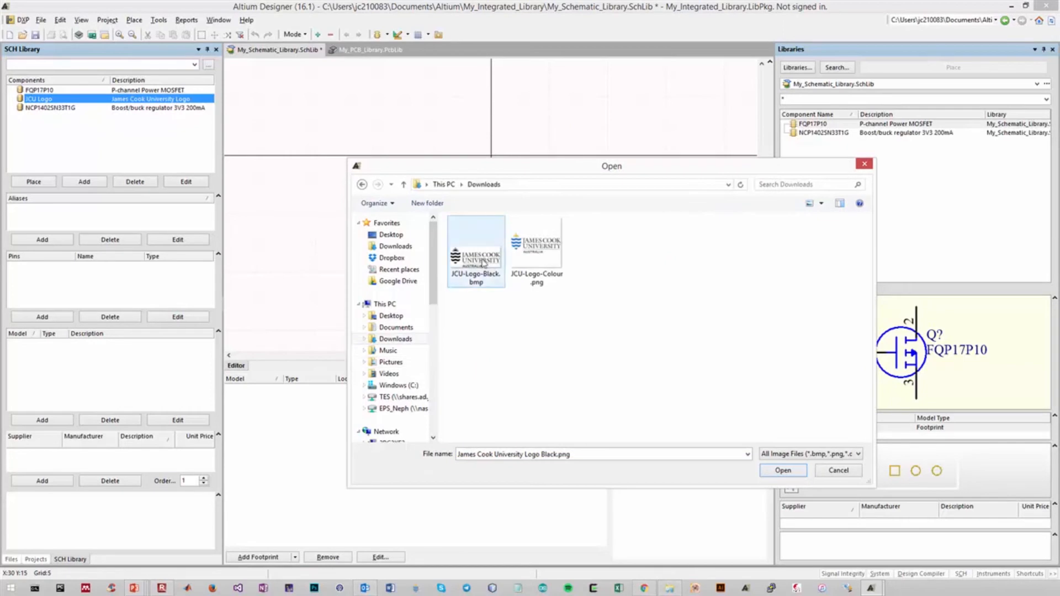
left_click(551, 271)
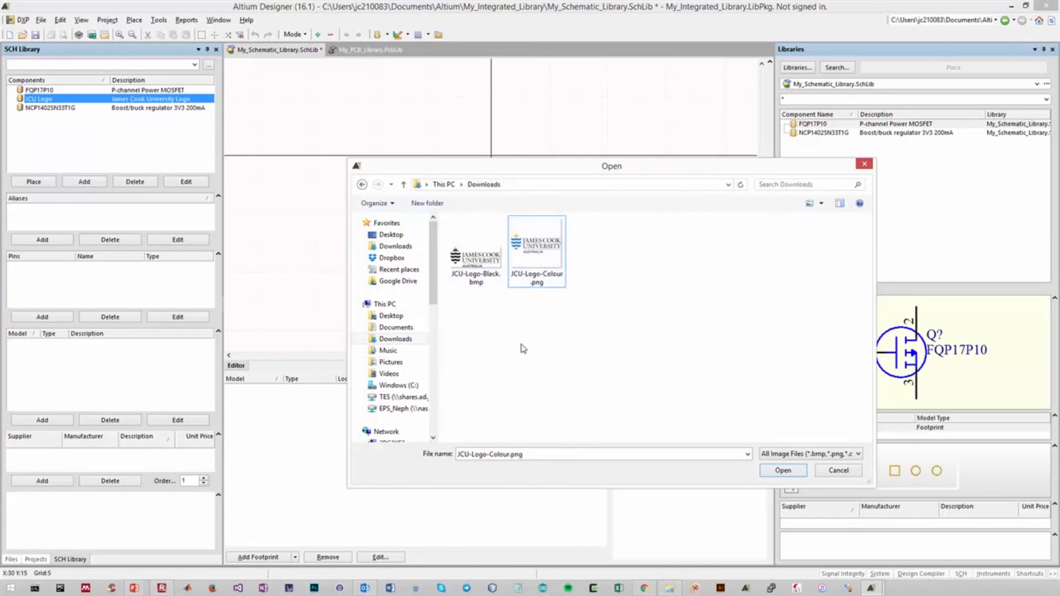
left_click(489, 275)
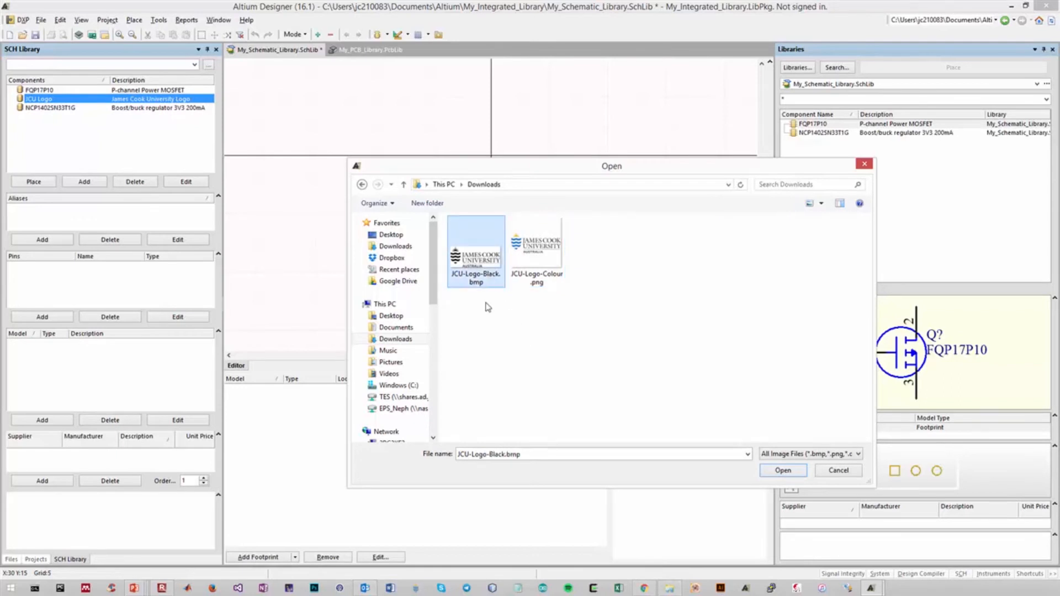
left_click(529, 279)
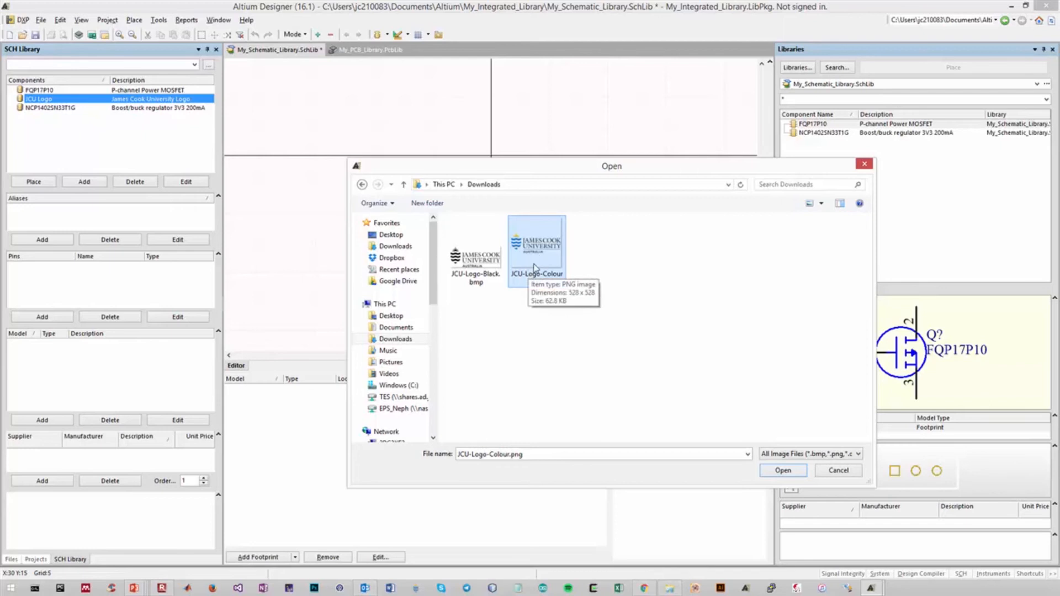
left_click(482, 260)
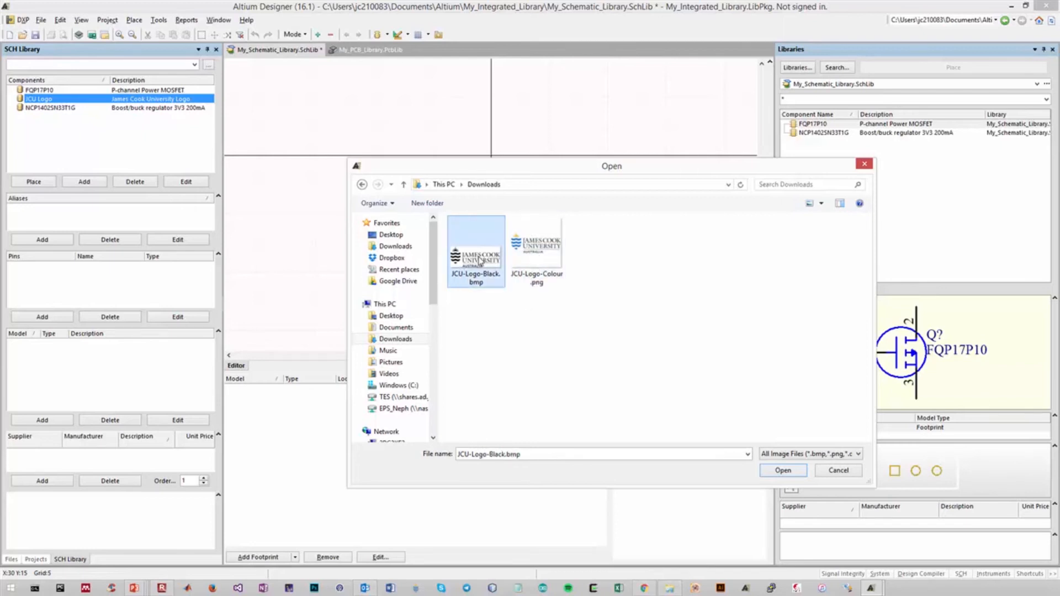
left_click(545, 253)
double_click(540, 264)
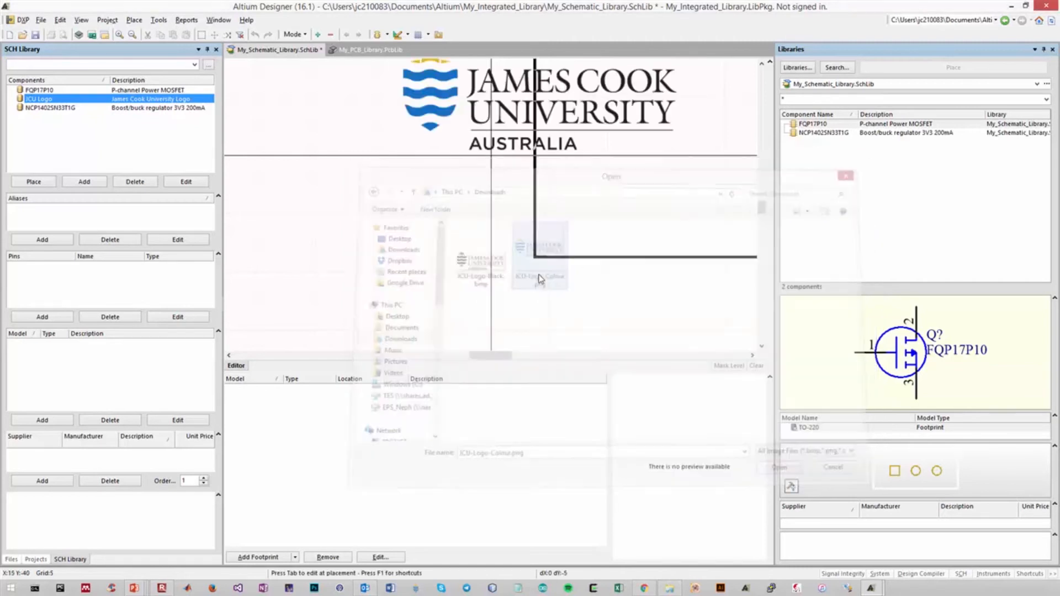
right_click(470, 253)
Move the logo graphic so that it is centred on the sheet origin
scroll(472, 252, "up", 4)
scroll(471, 256, "up", 3)
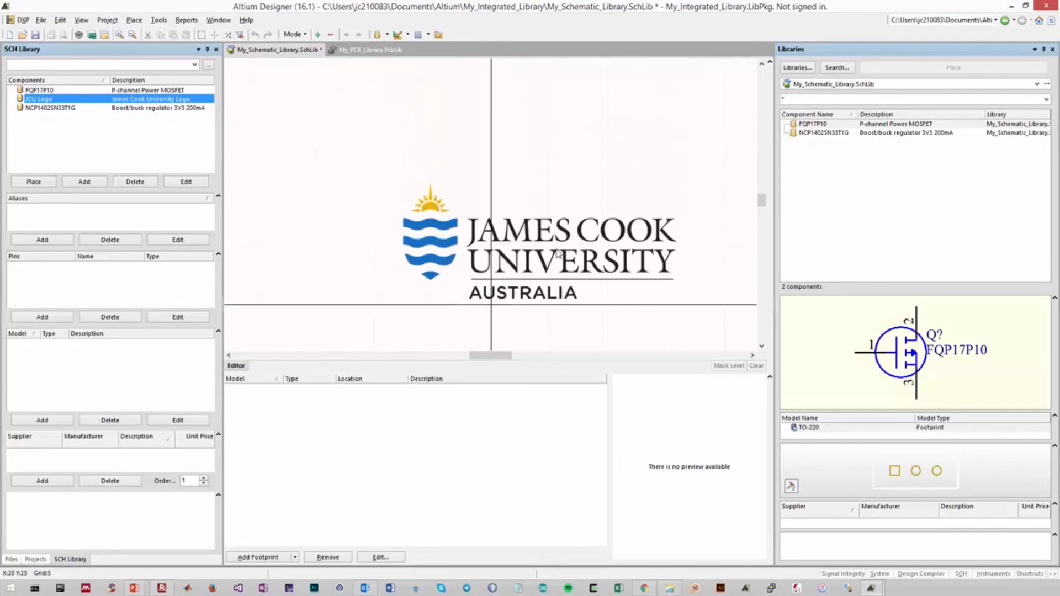
left_click(522, 317)
scroll(535, 301, "down", 2, "ctrl")
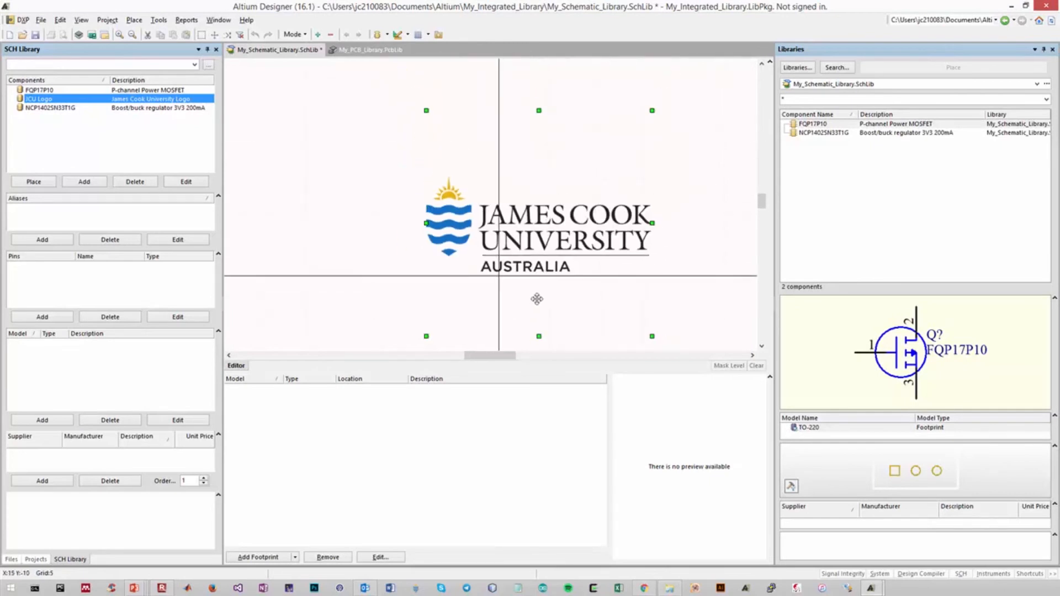
scroll(537, 301, "down", 1)
scroll(537, 299, "down", 1)
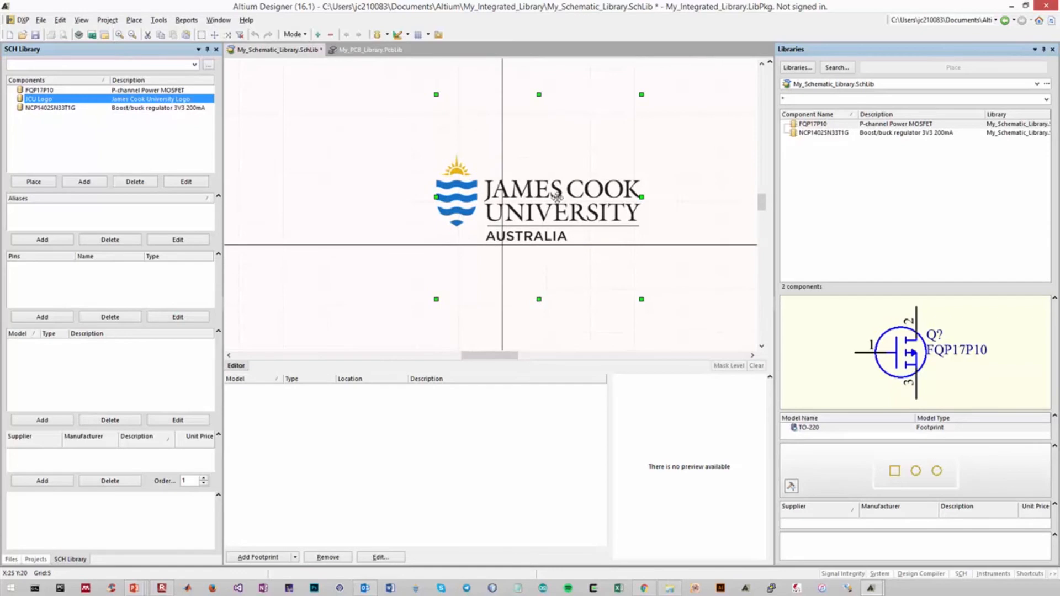
left_click_drag(567, 197, 557, 239)
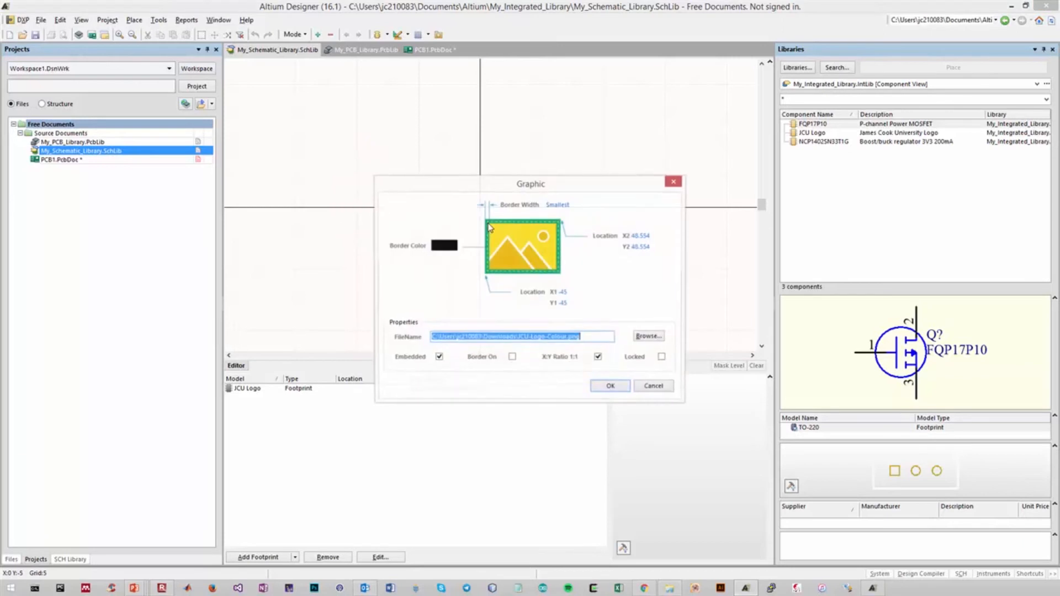
Accept the logo graphic's properties with Embedded enabled and save the schematic library
left_click_drag(504, 186, 637, 105)
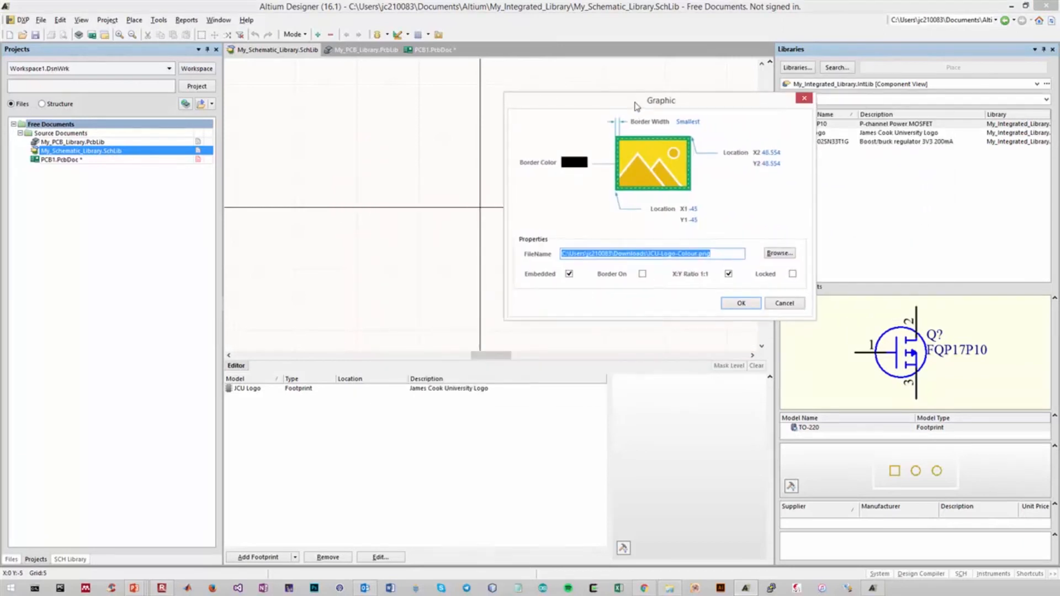
left_click(569, 276)
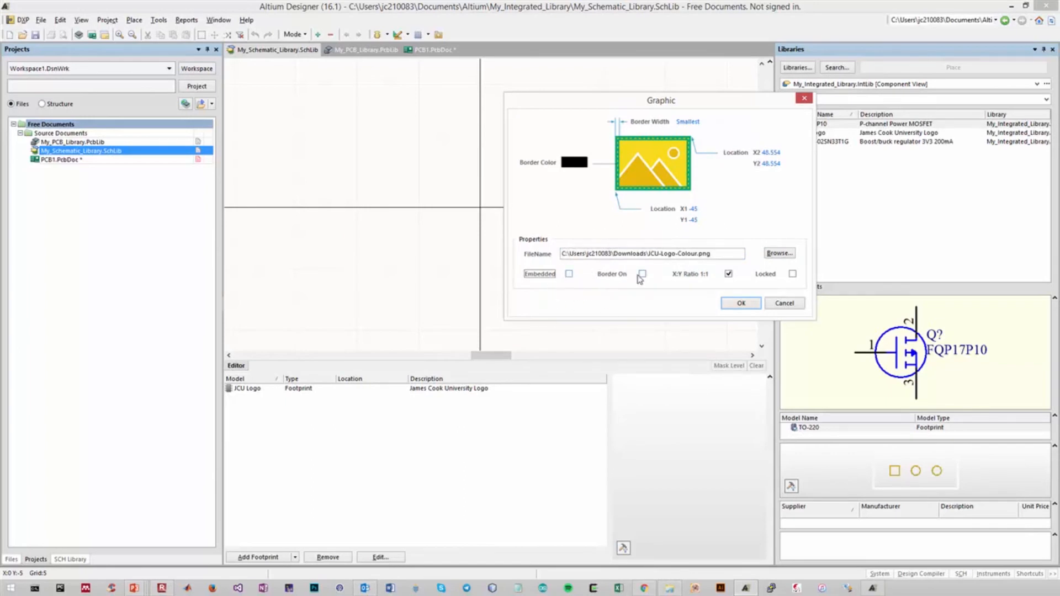
left_click(569, 274)
left_click(740, 303)
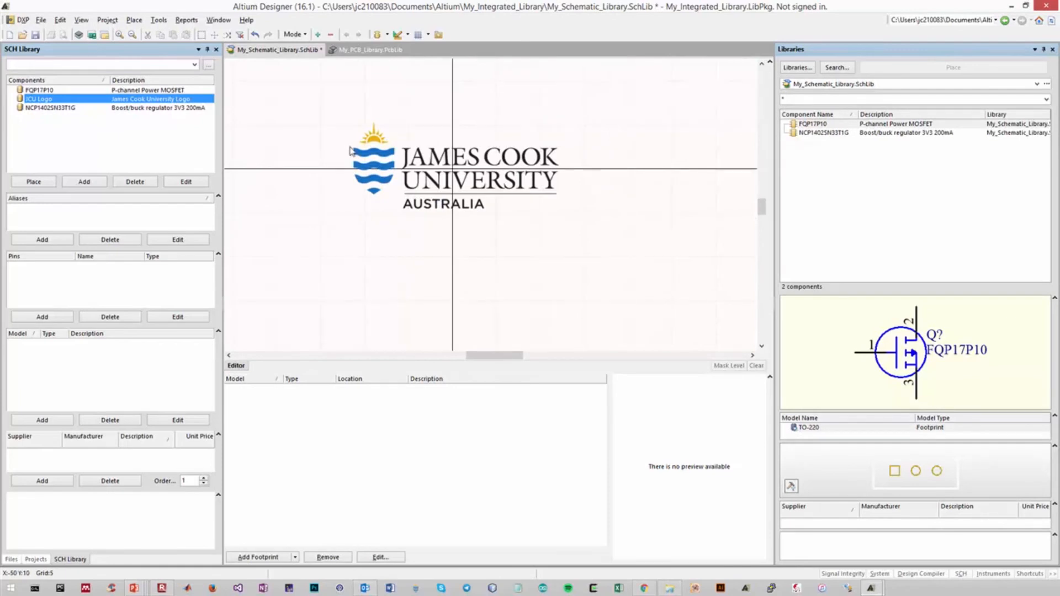
left_click(41, 19)
left_click(65, 155)
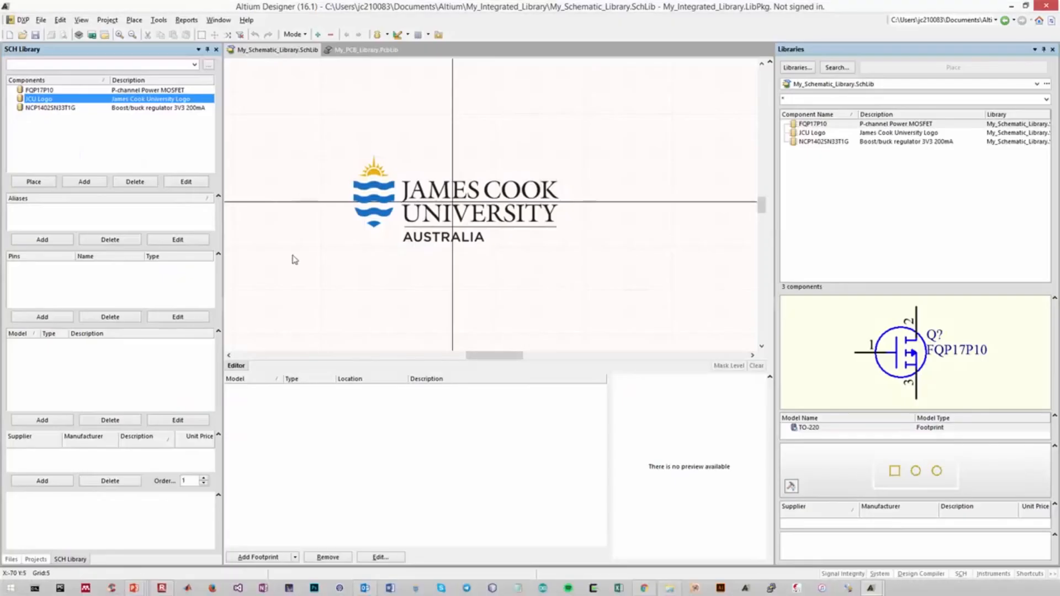
Add a blank component to My_PCB_Library.PcbLib, named JCU Logo with the description James Cook University Logo
left_click(369, 51)
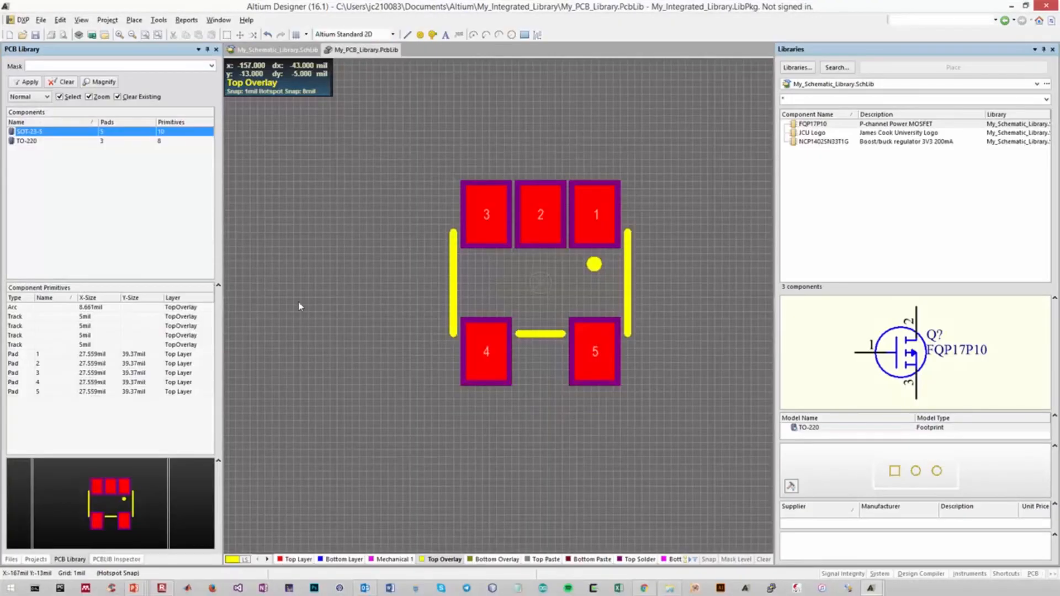
left_click(70, 142)
left_click(70, 132)
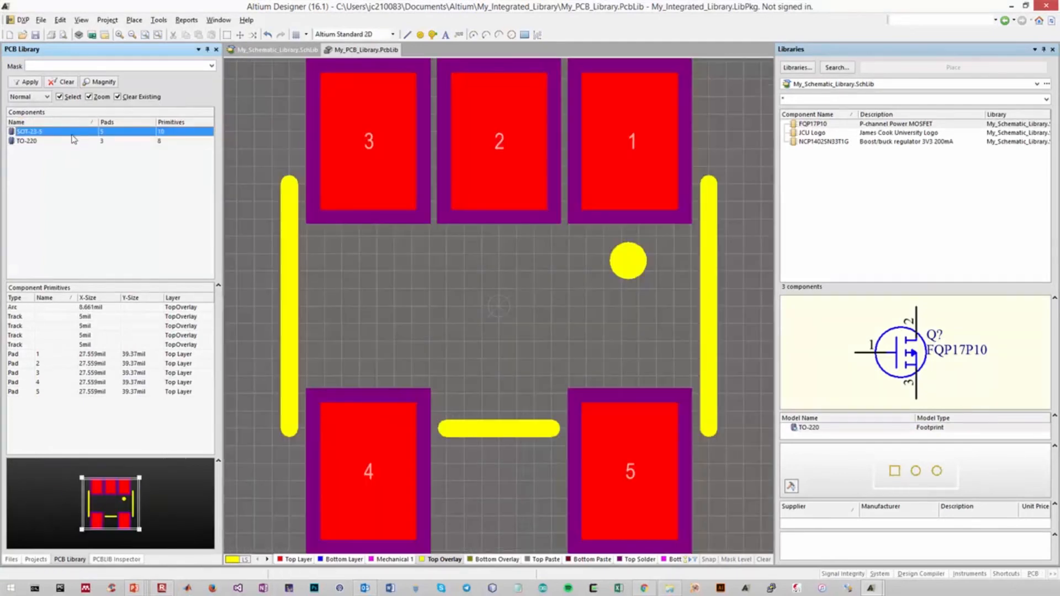
right_click(88, 177)
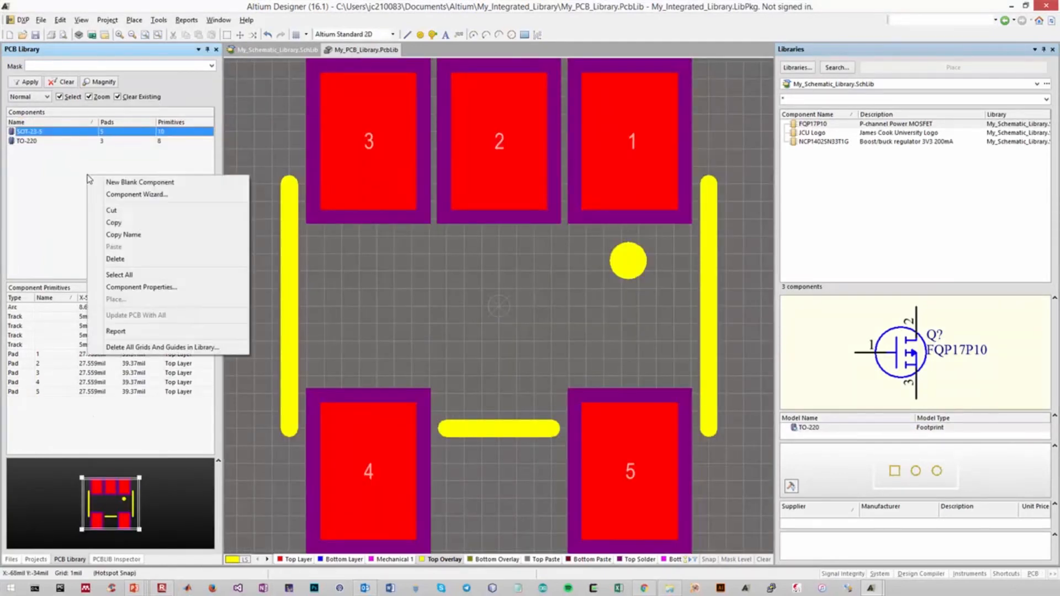
left_click(117, 183)
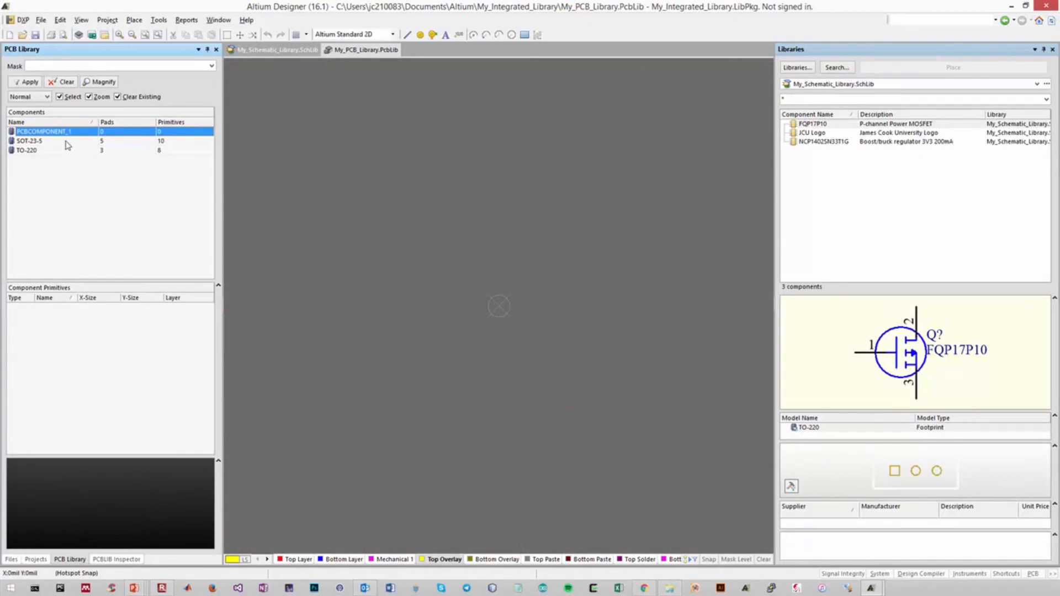
double_click(63, 136)
type("JCU Logo")
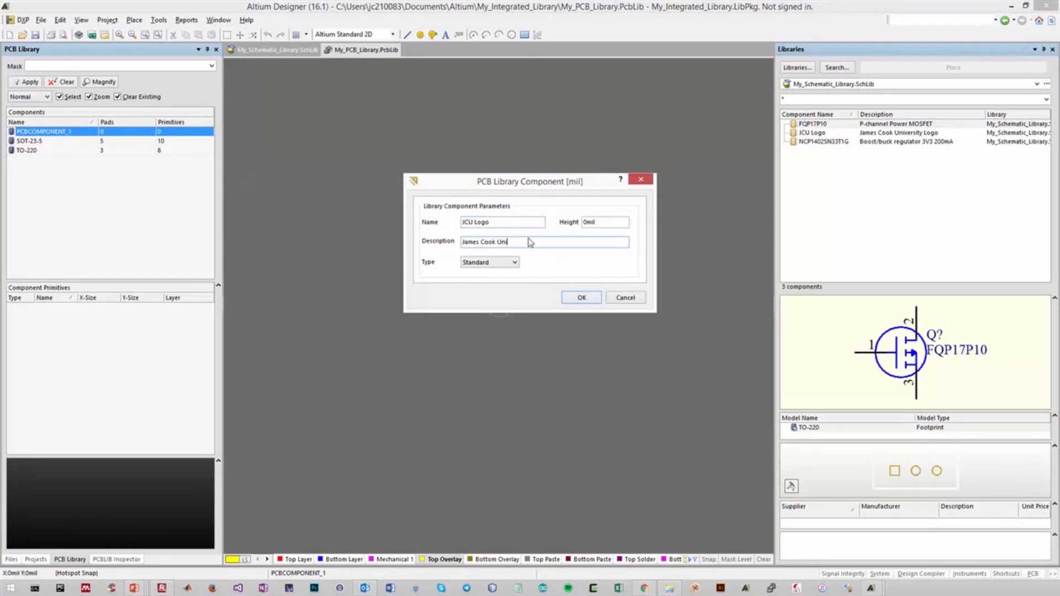
type("g")
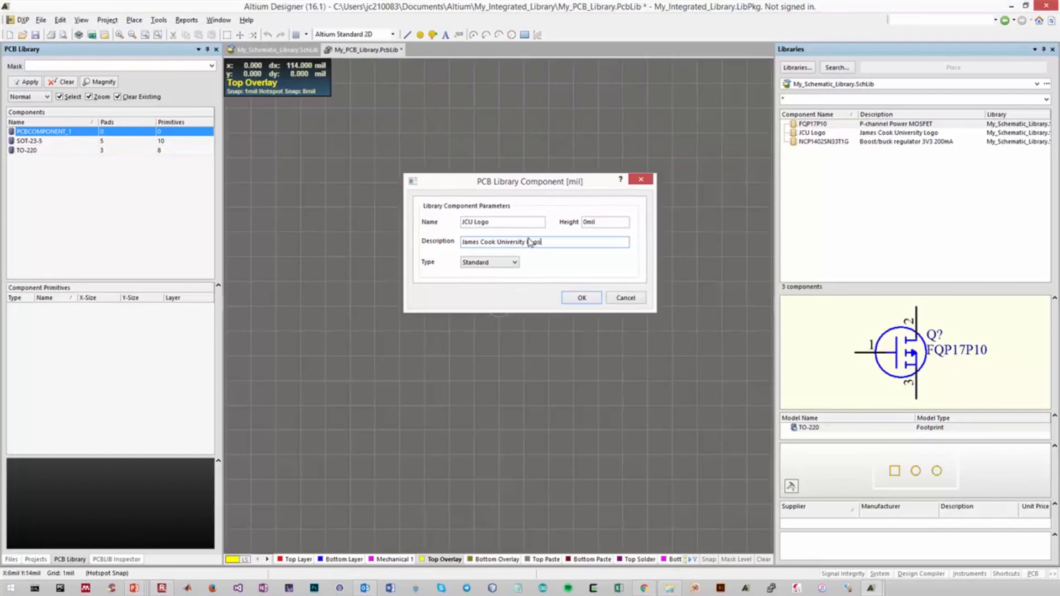
key("Return")
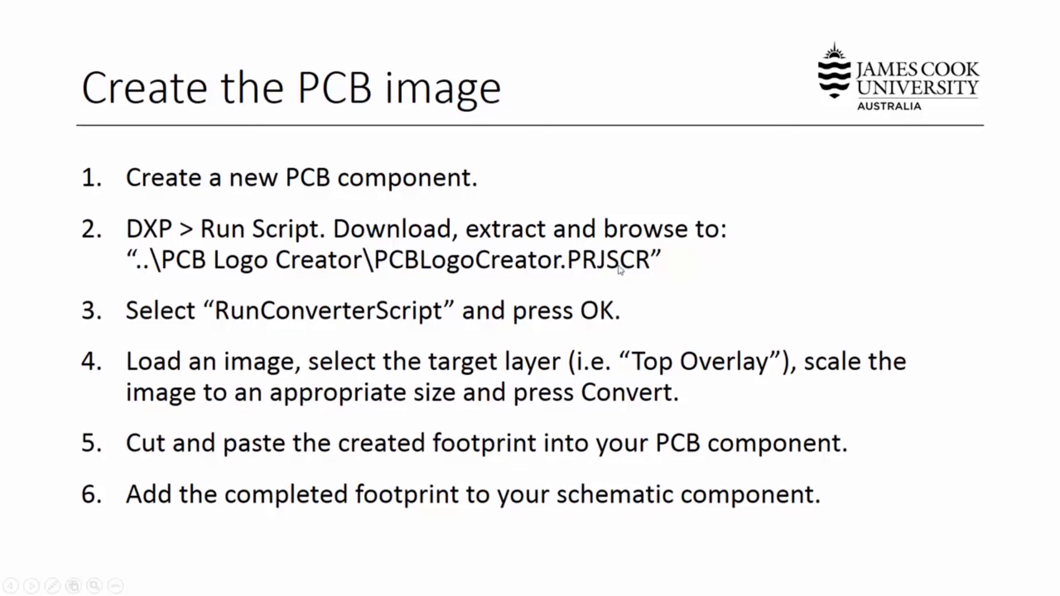
Switch to Altium Designer and run RunConverterScript from PCBLogoCreator.PRJSCR in the PCB Logo Creator folder under Downloads
key("alt+Tab")
left_click(17, 21)
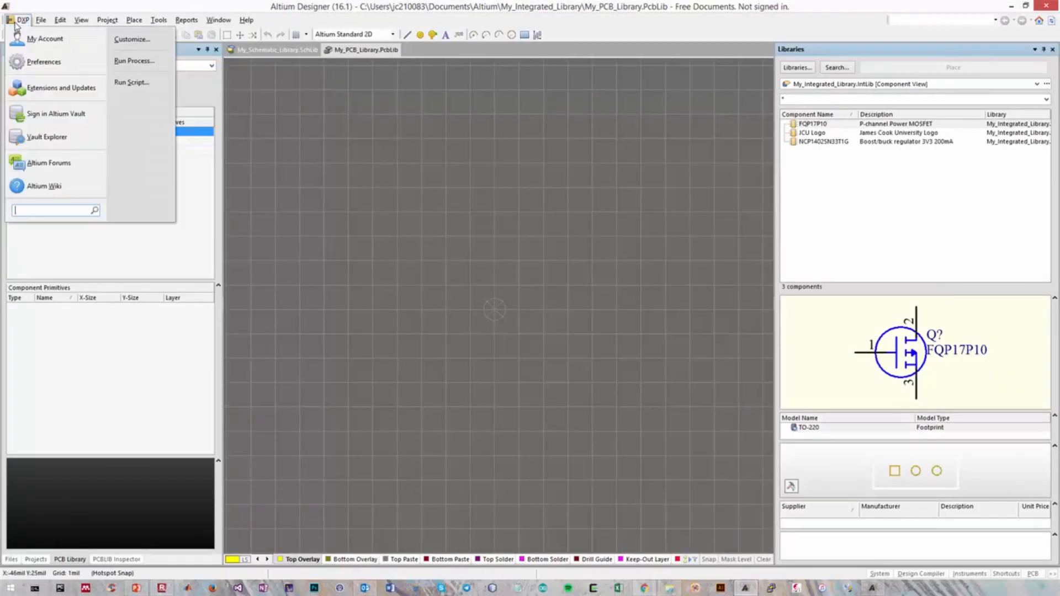
left_click(131, 82)
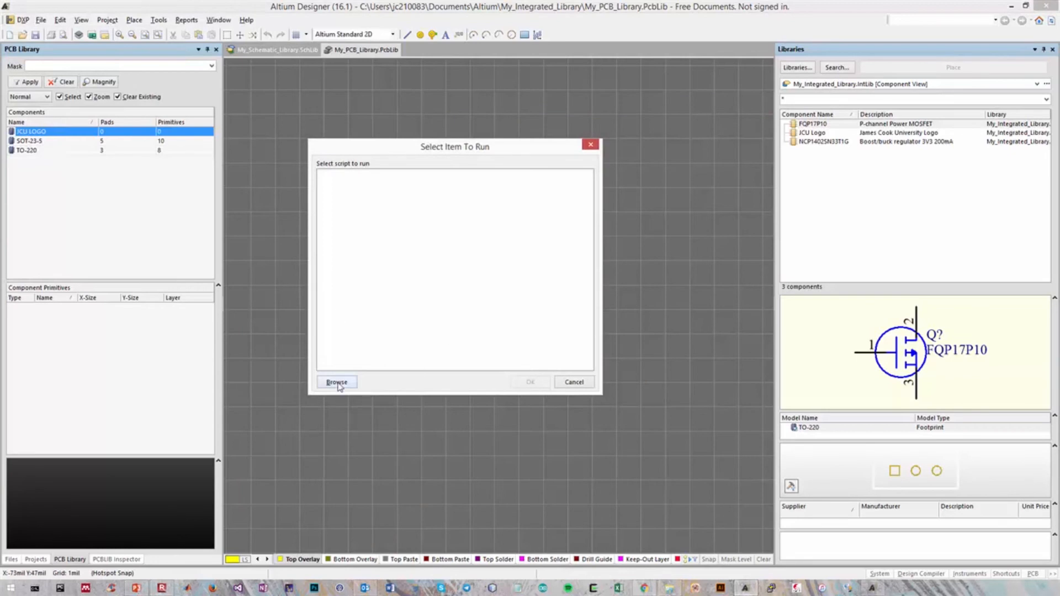
left_click(337, 386)
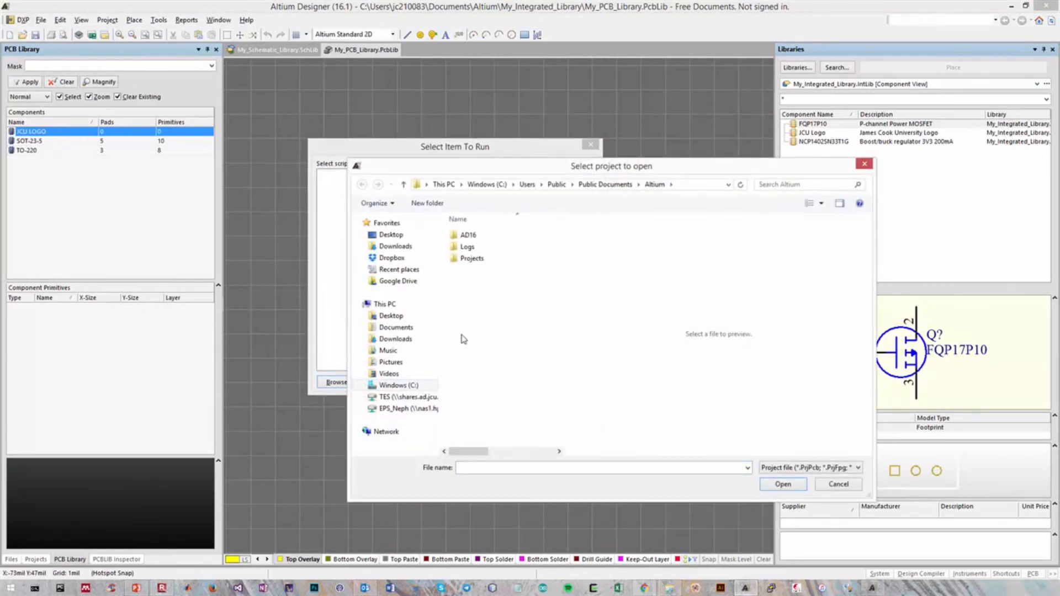
left_click(395, 339)
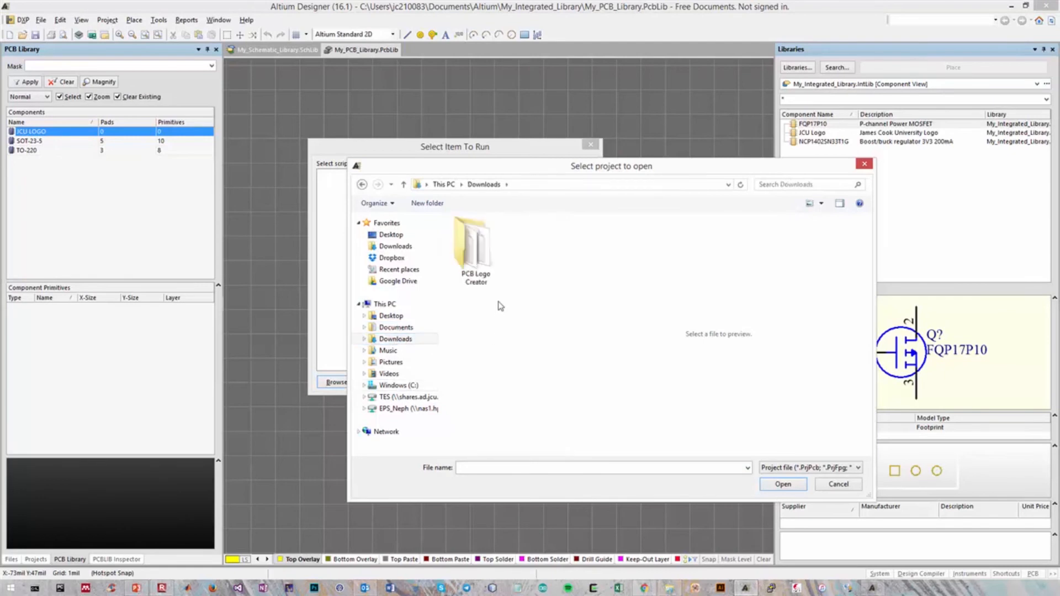
double_click(470, 250)
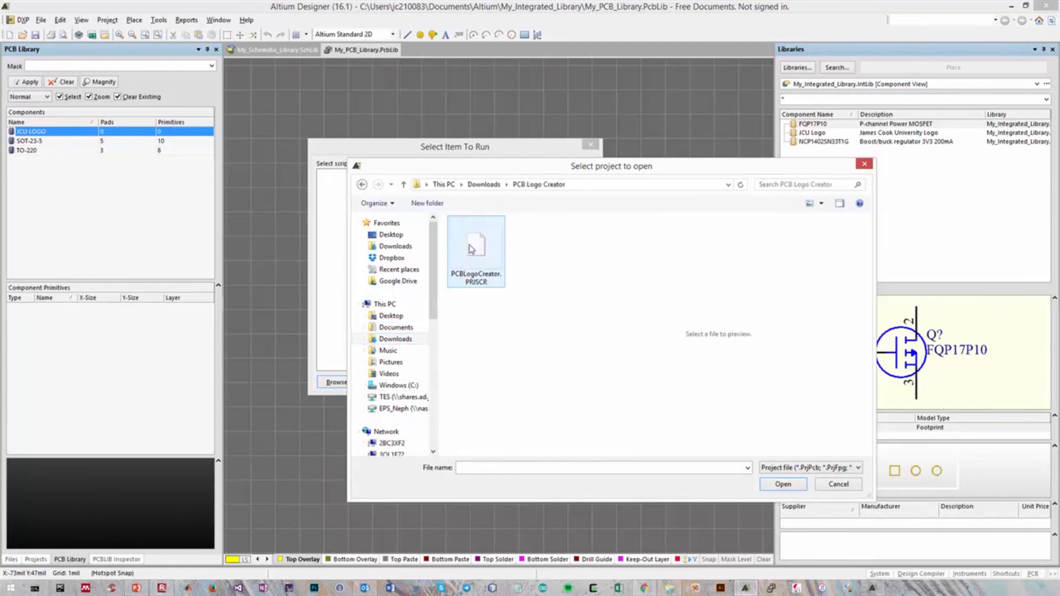
left_click(485, 268)
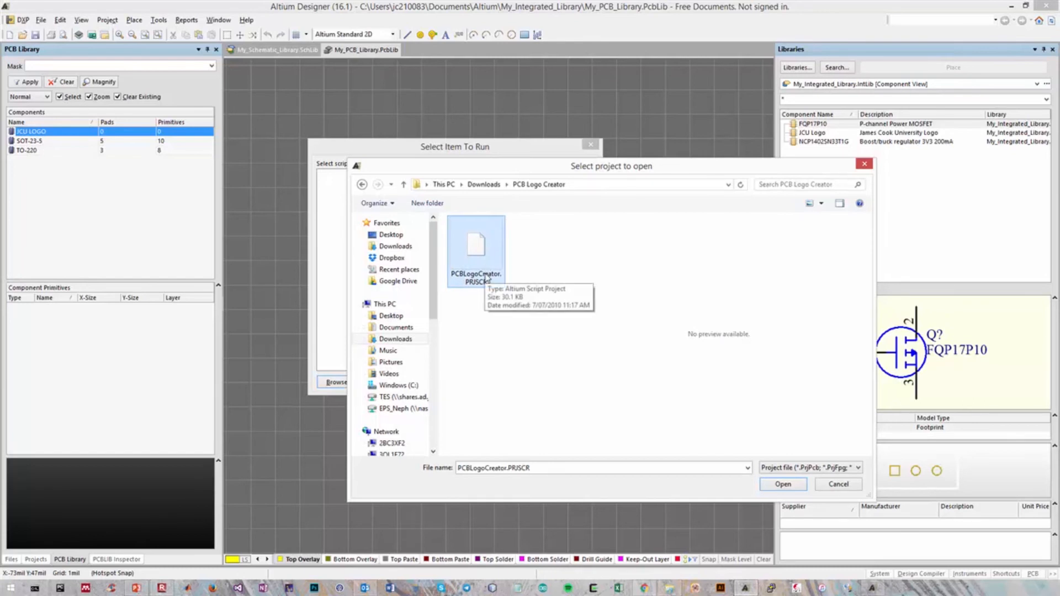
double_click(487, 258)
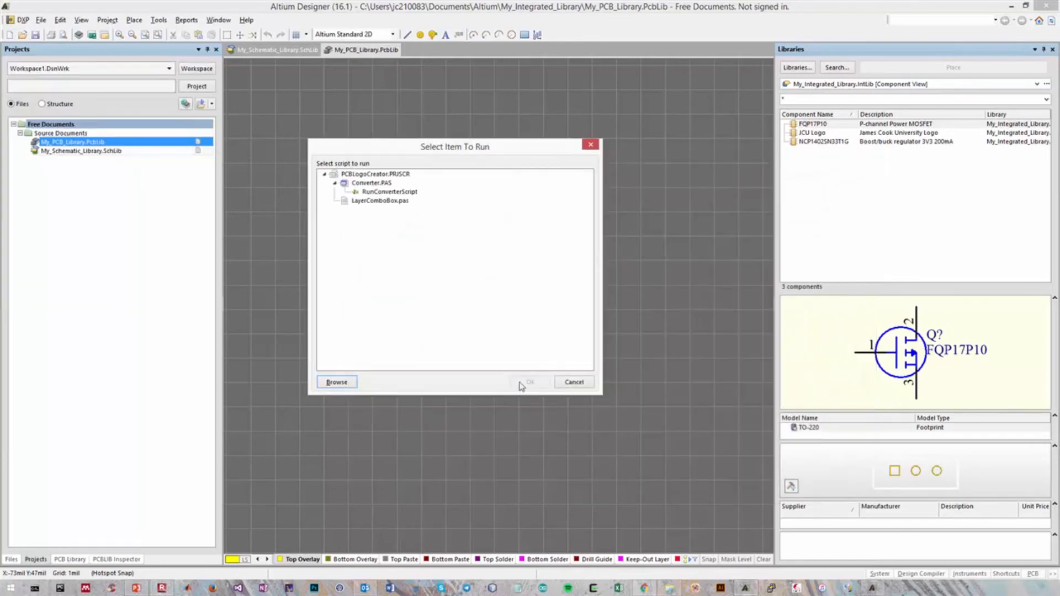
left_click(394, 192)
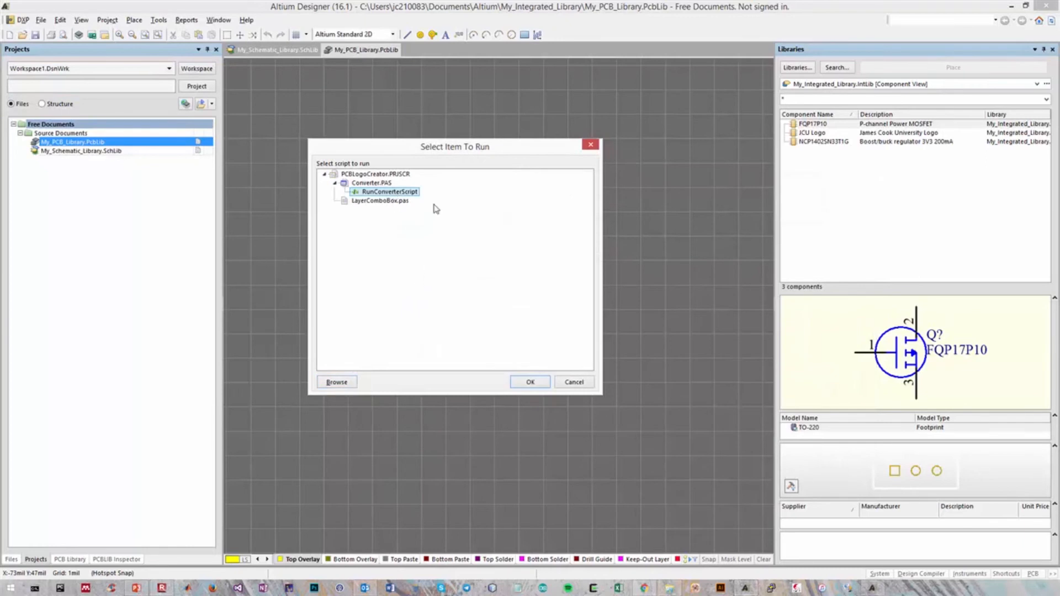
left_click(527, 383)
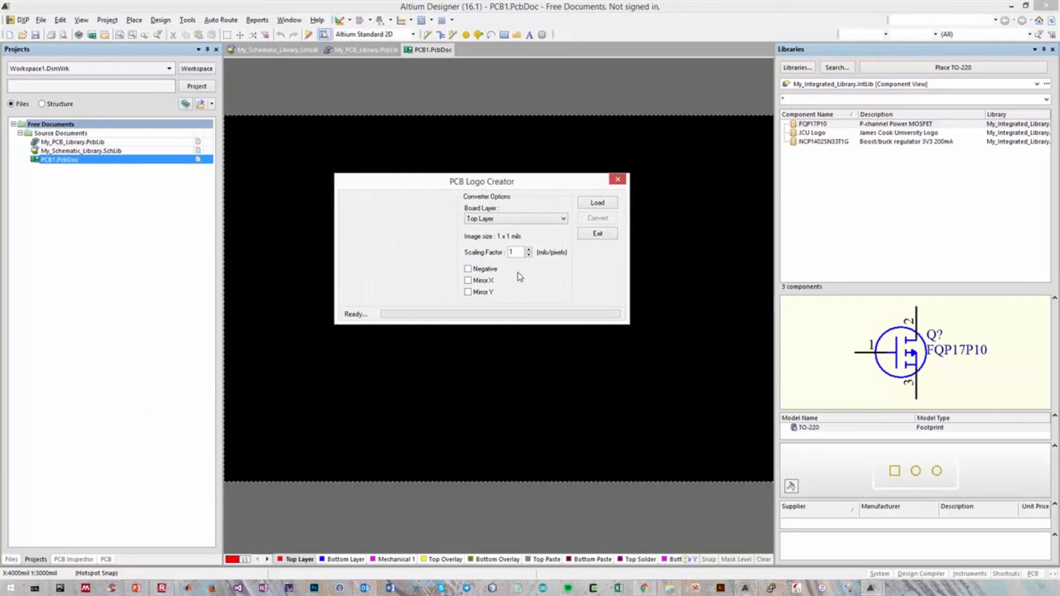
Set the logo converter's board layer to Top Overlay
left_click(494, 220)
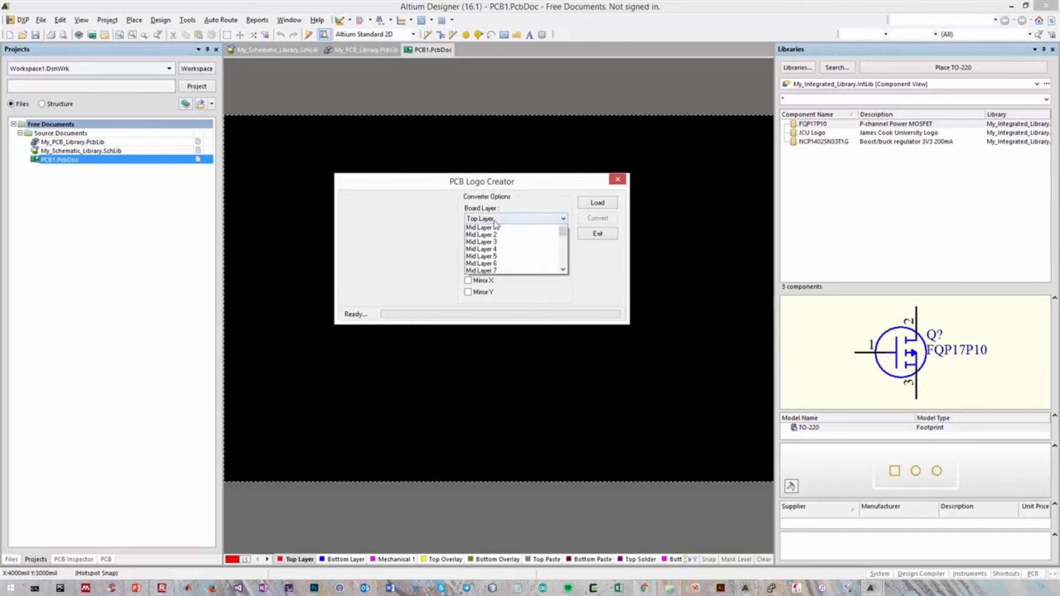
left_click(495, 221)
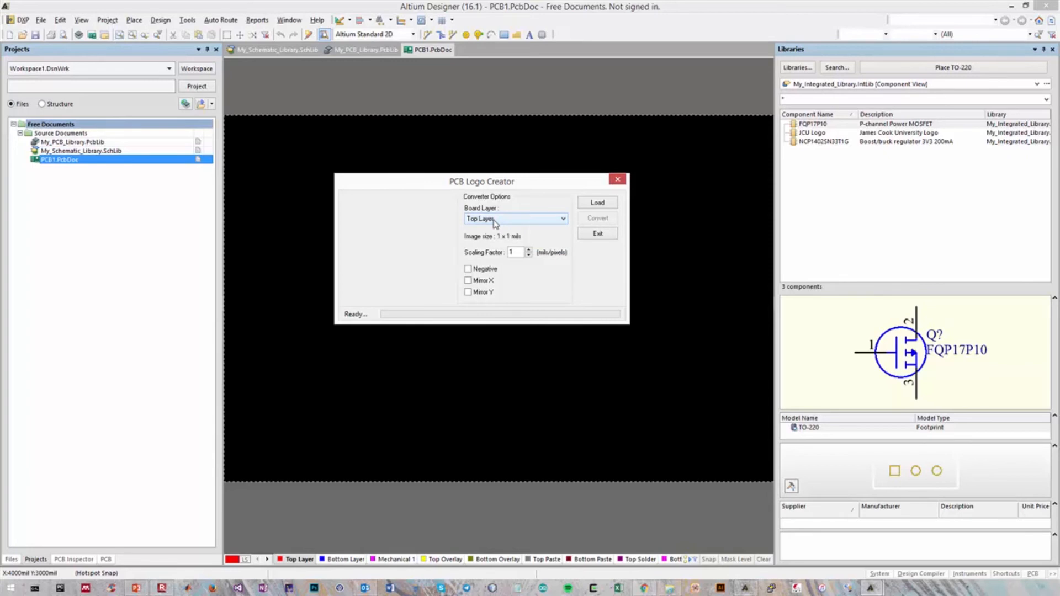
left_click(494, 221)
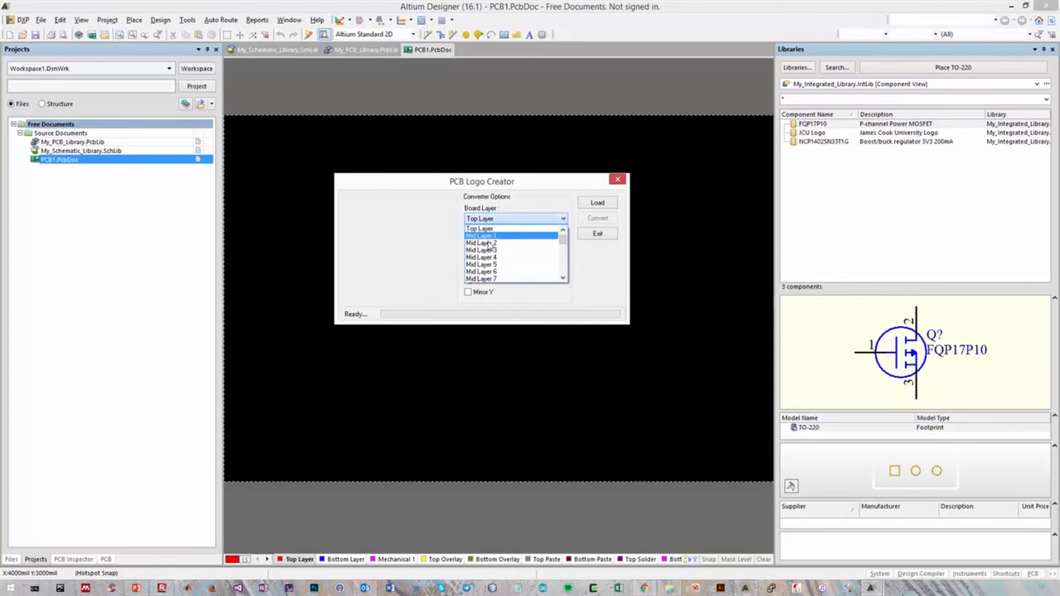
scroll(501, 253, "down", 20)
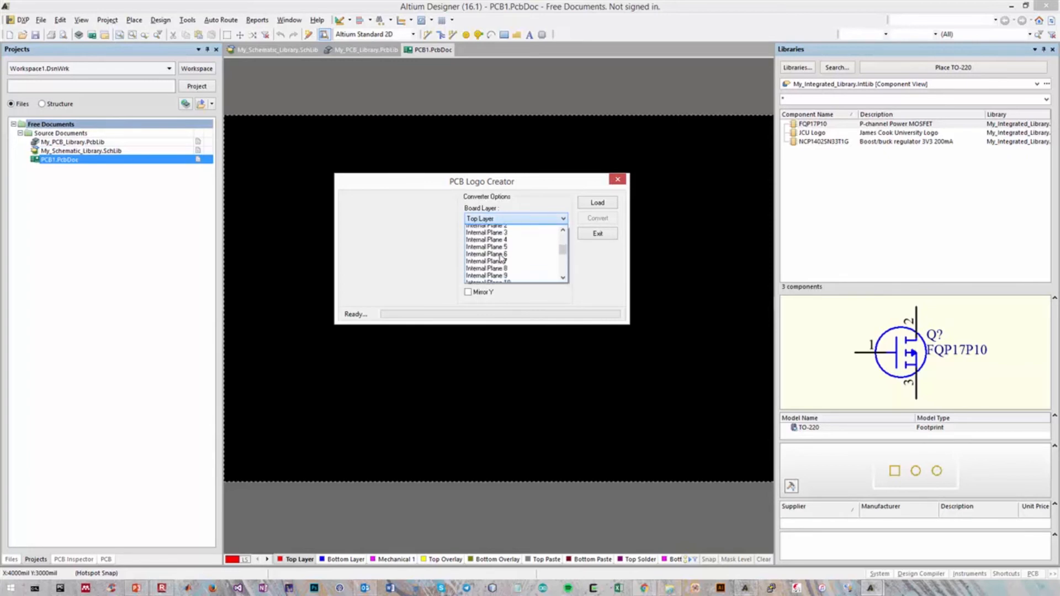
scroll(501, 257, "down", 8)
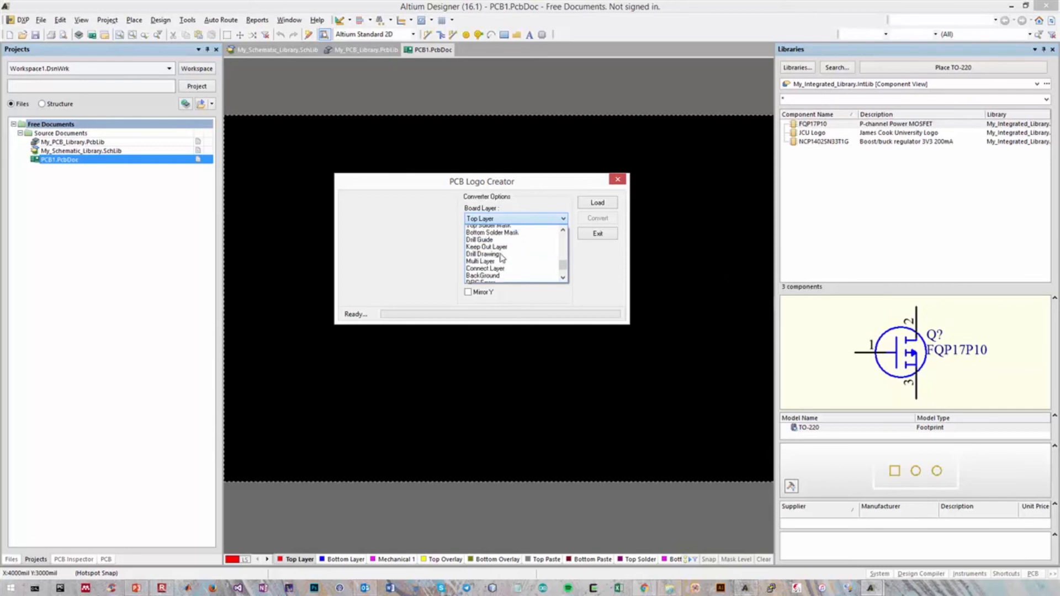
scroll(501, 257, "up", 5)
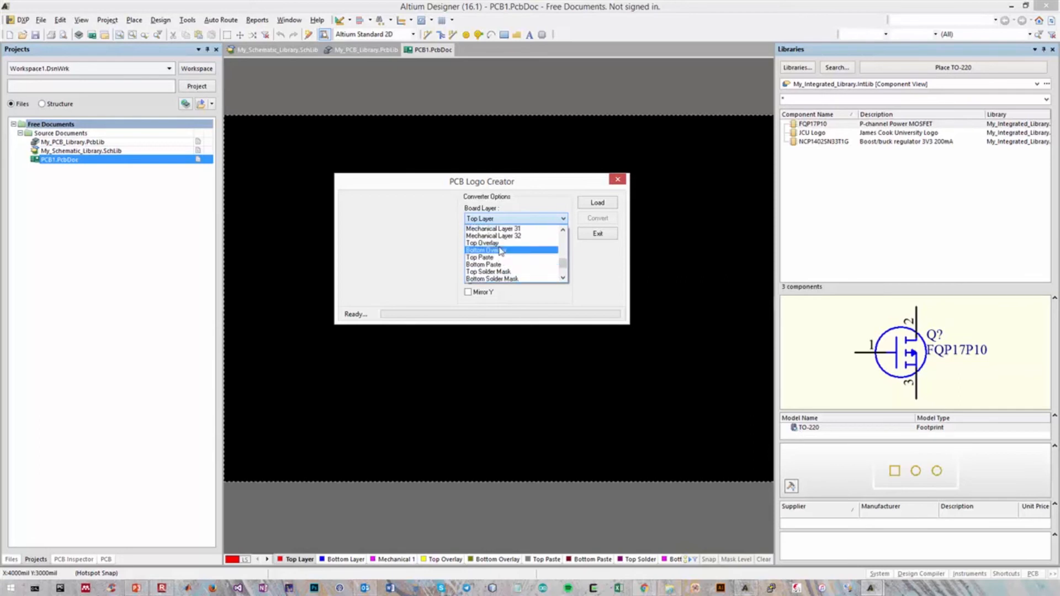
left_click(499, 247)
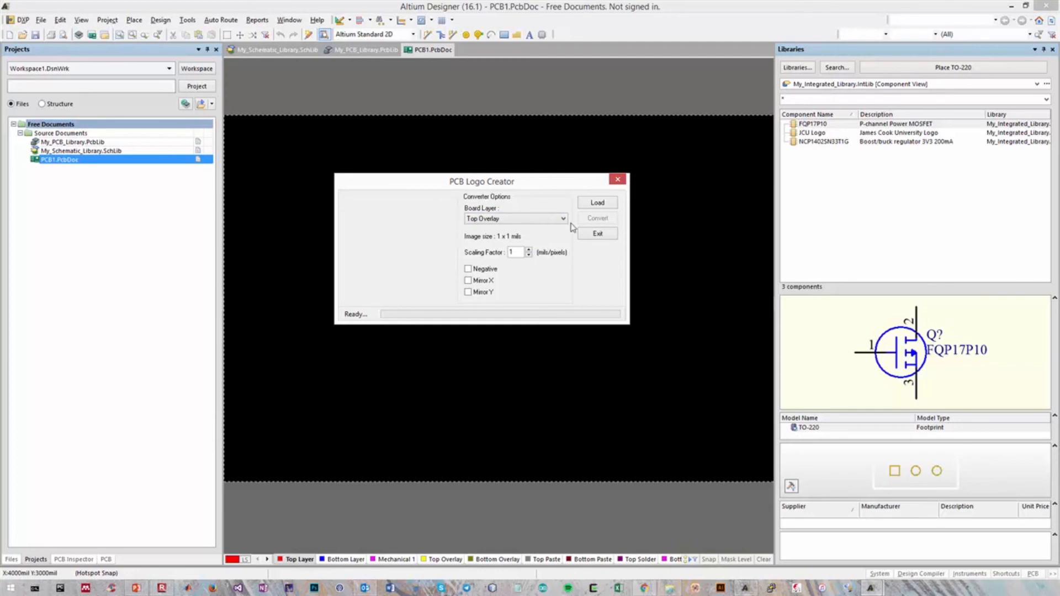
Load JCU-Logo-Black.bmp from the Downloads folder into the PCB Logo Creator
left_click(600, 205)
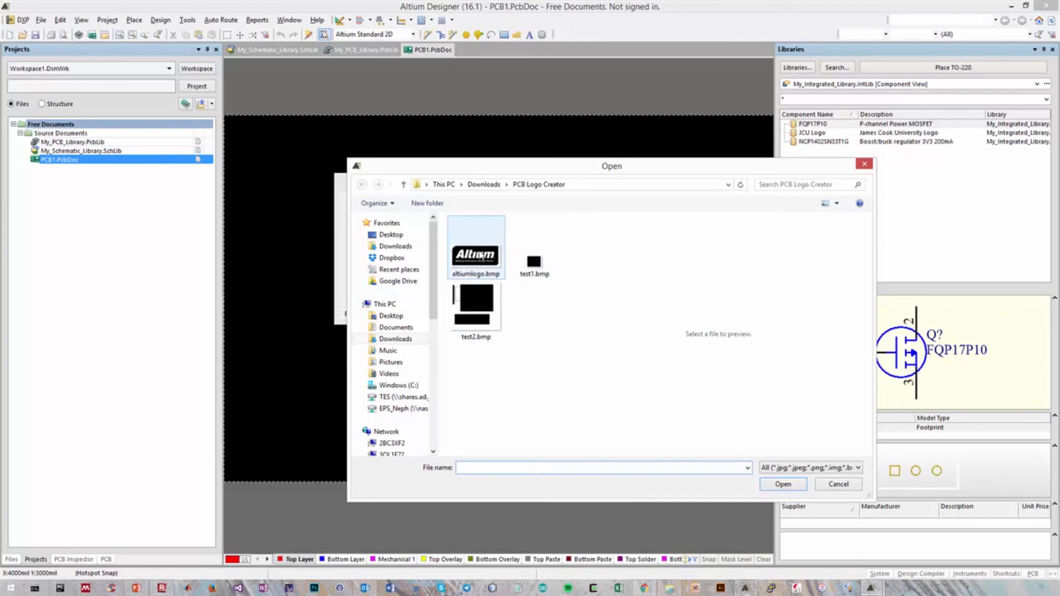
left_click(486, 255)
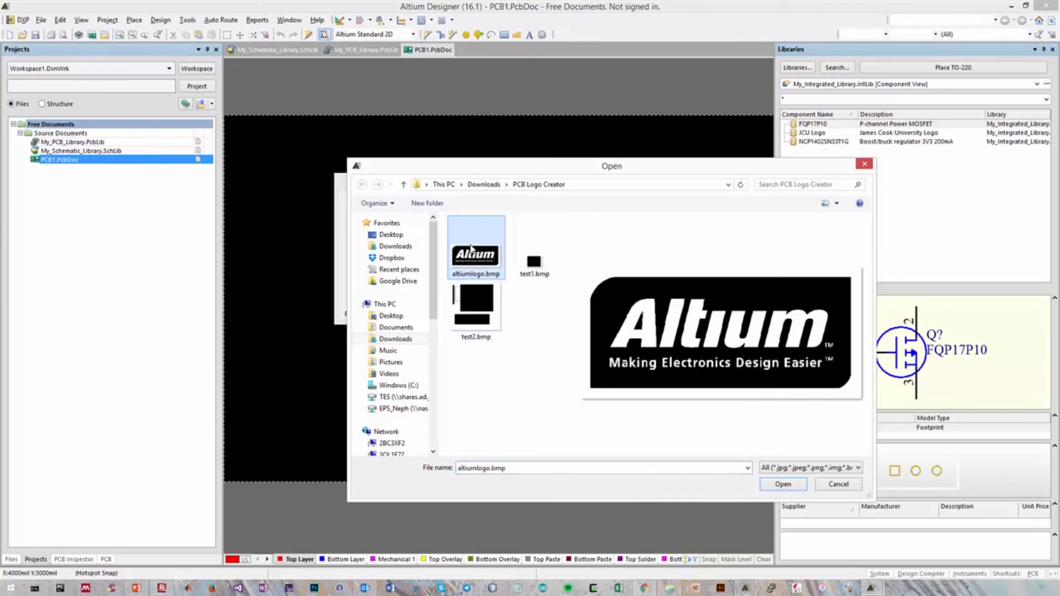
left_click(417, 341)
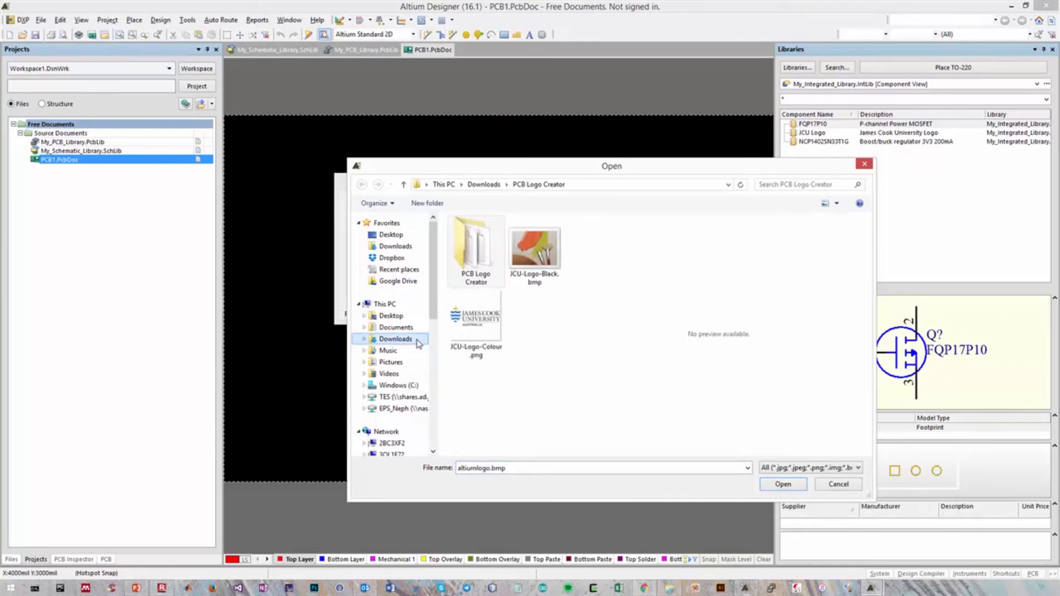
left_click(534, 255)
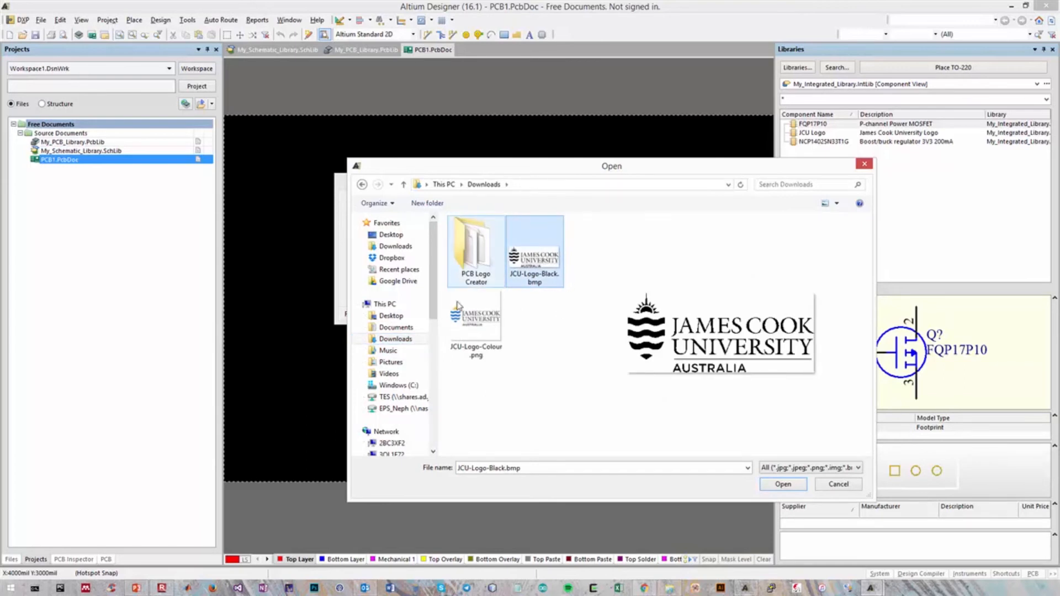
double_click(545, 260)
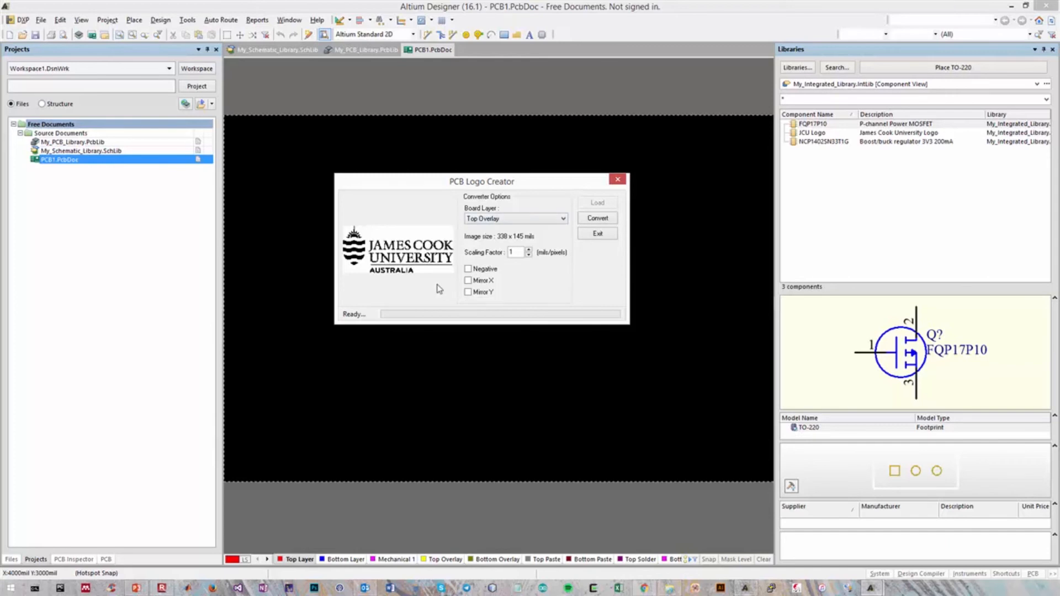
Convert the logo with Negative turned off and a scaling factor of 1, and exit the converter
left_click(479, 270)
type("2")
type("0.5")
type("1")
left_click(596, 221)
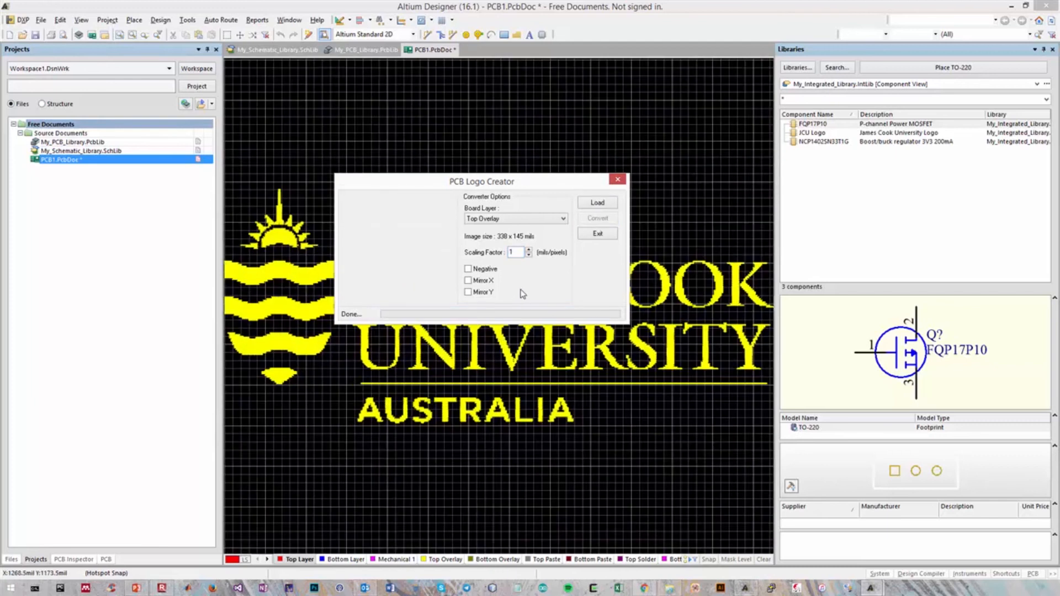
left_click(597, 234)
Select the entire converted logo in PCB1.PcbDoc and cut it, picking a reference point above it
scroll(611, 193, "down", 3, "ctrl")
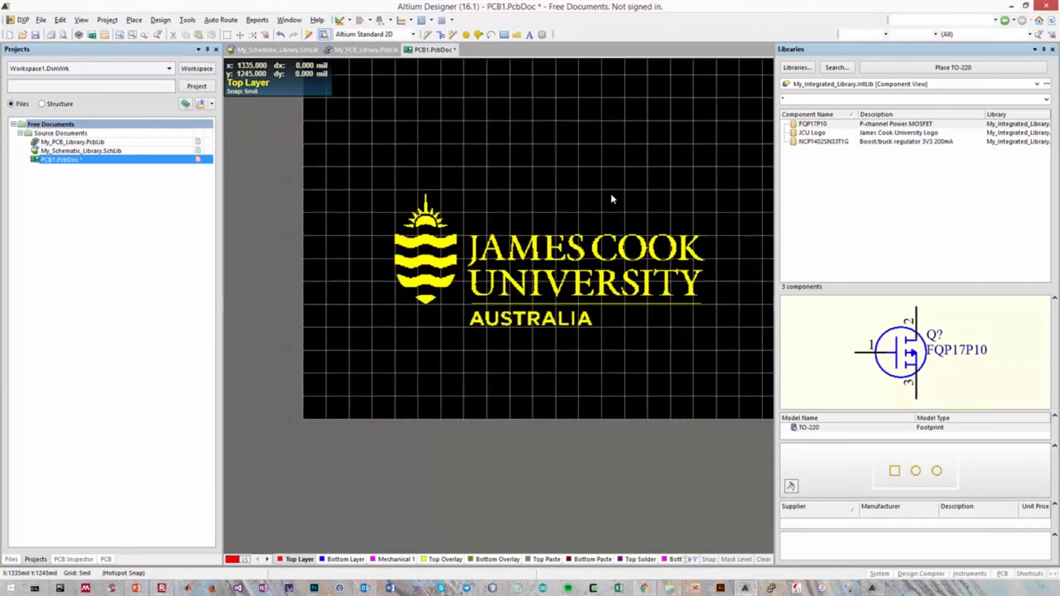
scroll(611, 193, "up", 4, "ctrl")
scroll(610, 194, "up", 2, "ctrl")
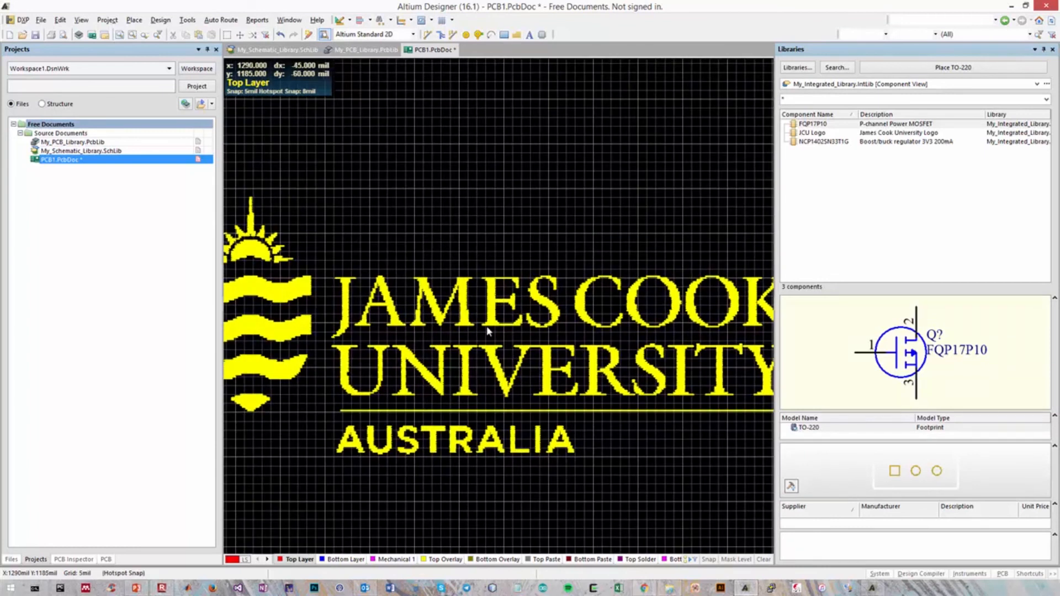
scroll(562, 220, "down", 2, "ctrl")
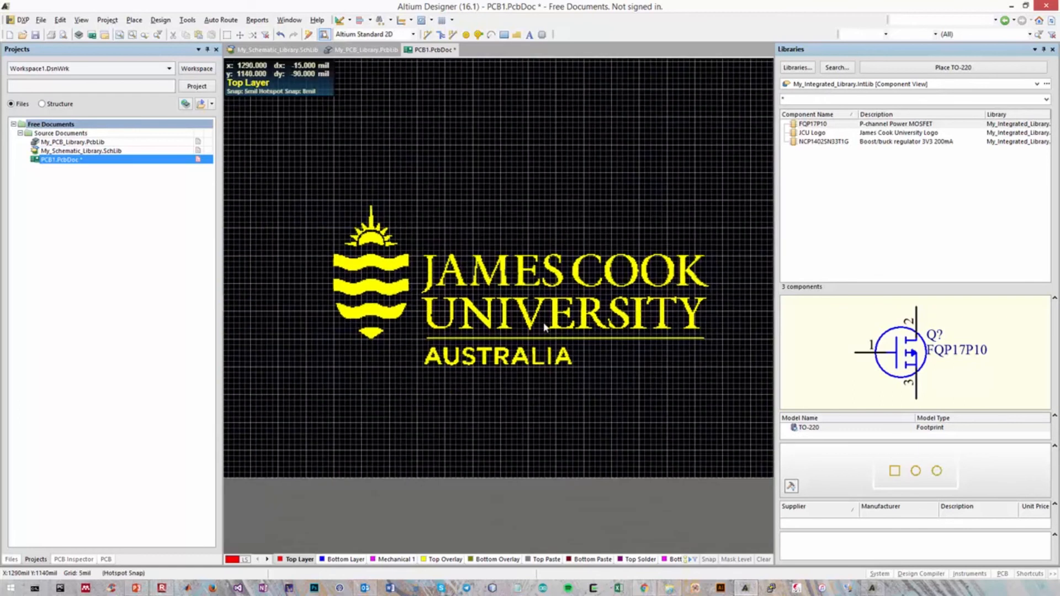
left_click_drag(323, 182, 725, 415)
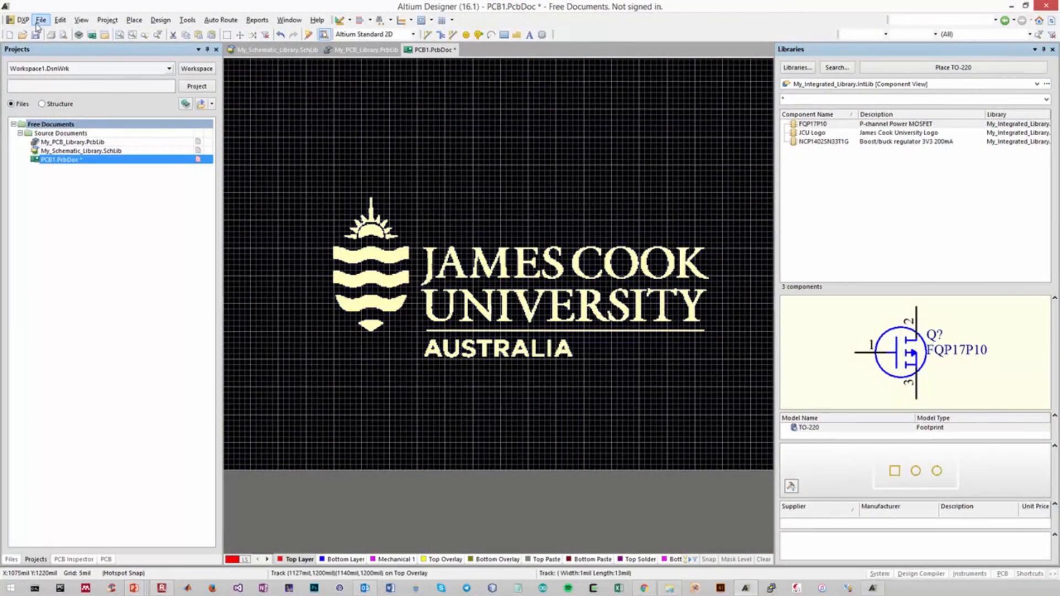
left_click(60, 20)
left_click(74, 62)
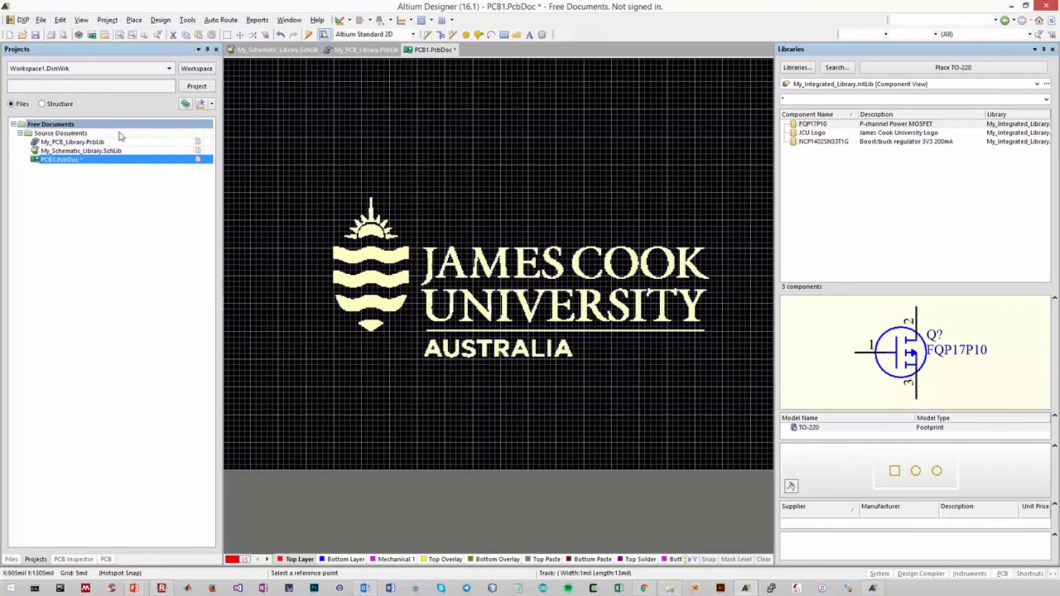
left_click(384, 50)
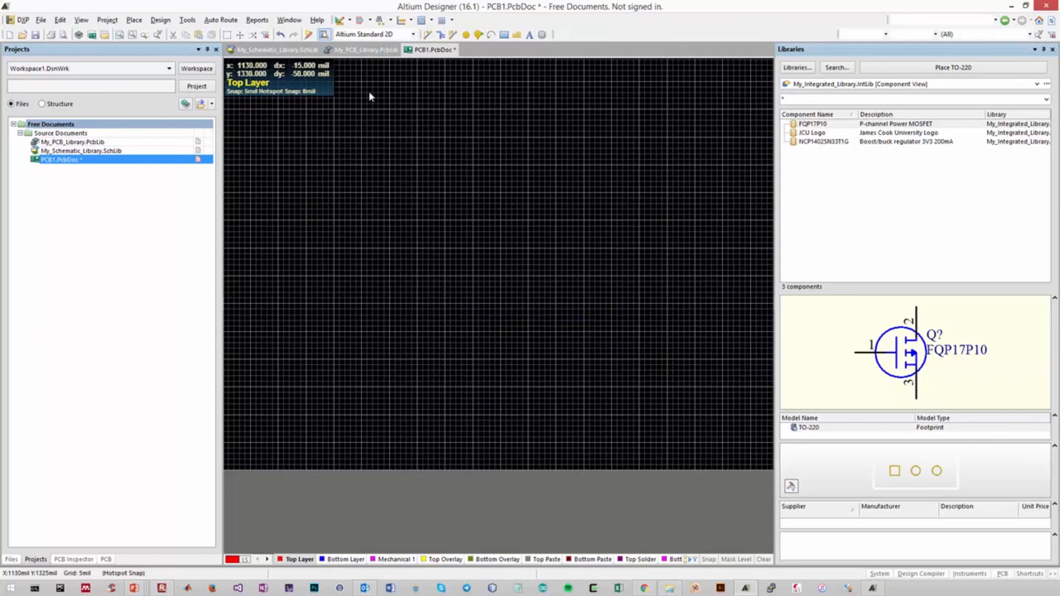
Paste the logo into the JCU Logo footprint in My_PCB_Library.PcbLib, placing its reference point at the origin
left_click(366, 50)
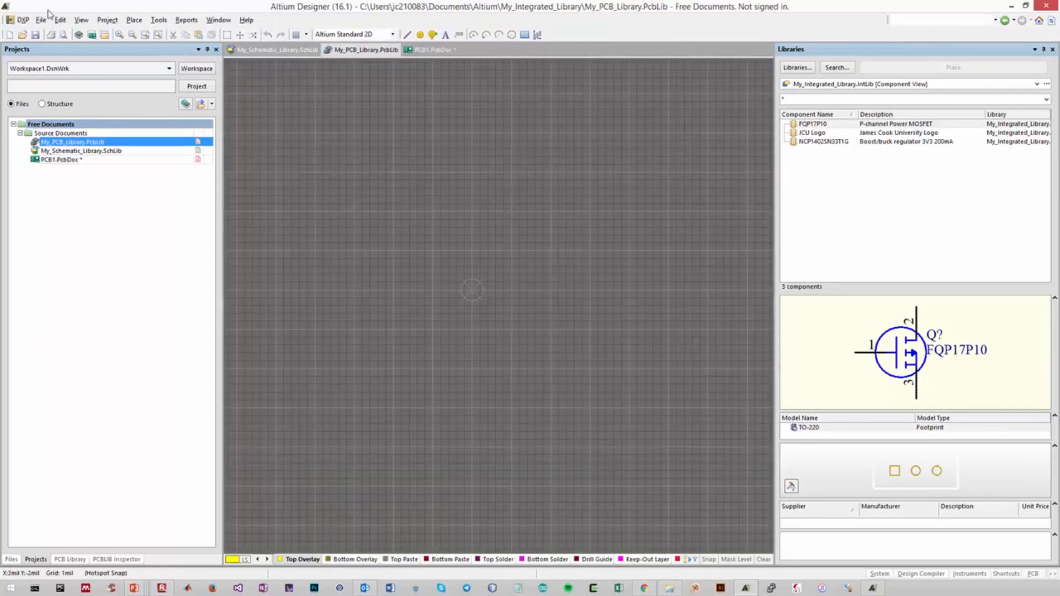
left_click(65, 21)
left_click(77, 102)
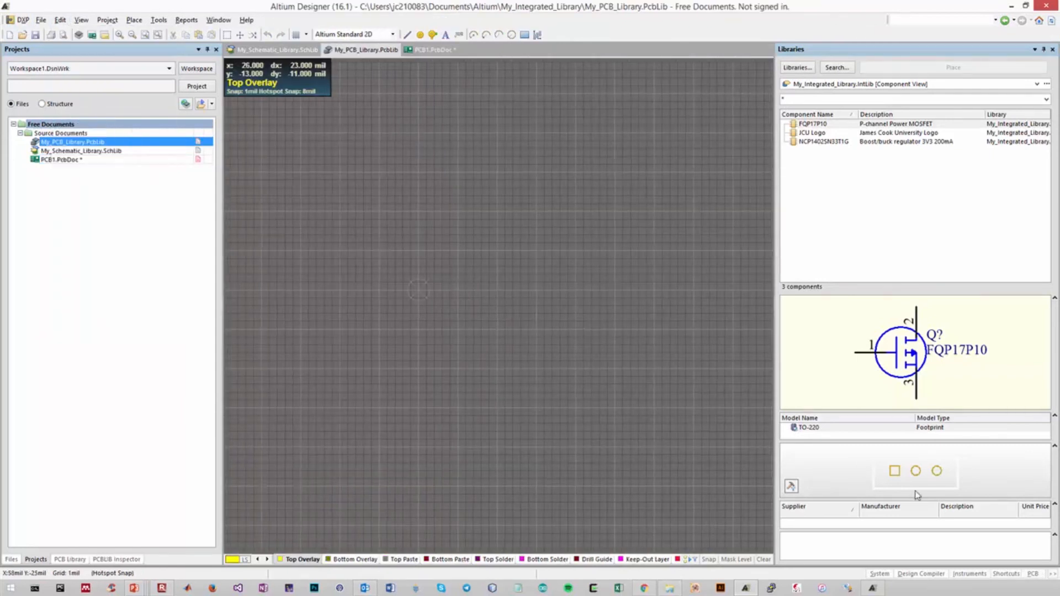
left_click(470, 291)
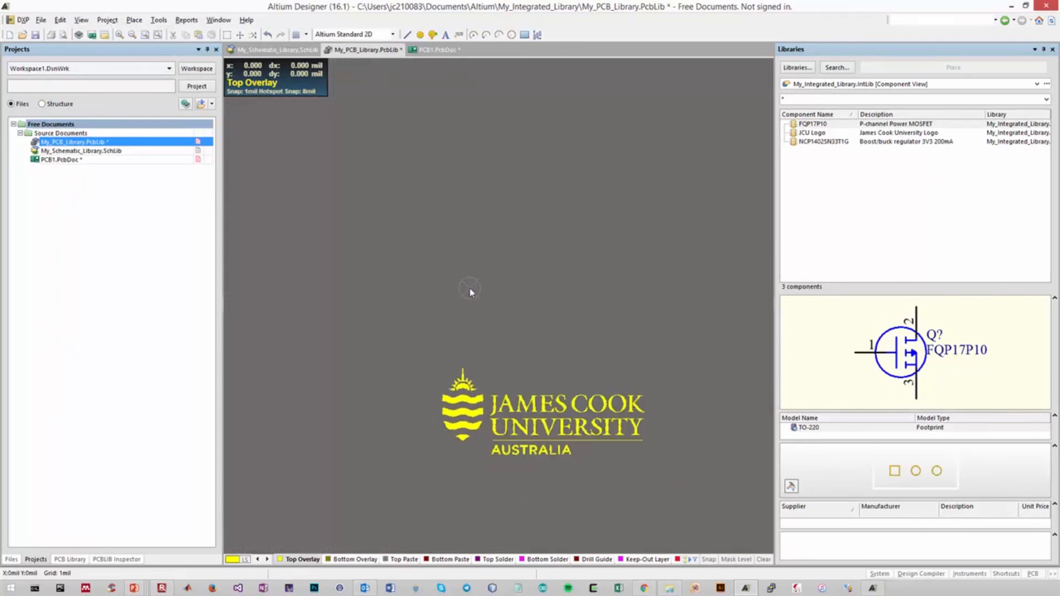
Move the whole pasted logo up so that it is centred on the footprint origin, and save the PCB library
left_click_drag(436, 333, 614, 417)
left_click_drag(508, 381, 465, 305)
left_click(475, 338)
scroll(454, 229, "up", 5, "ctrl")
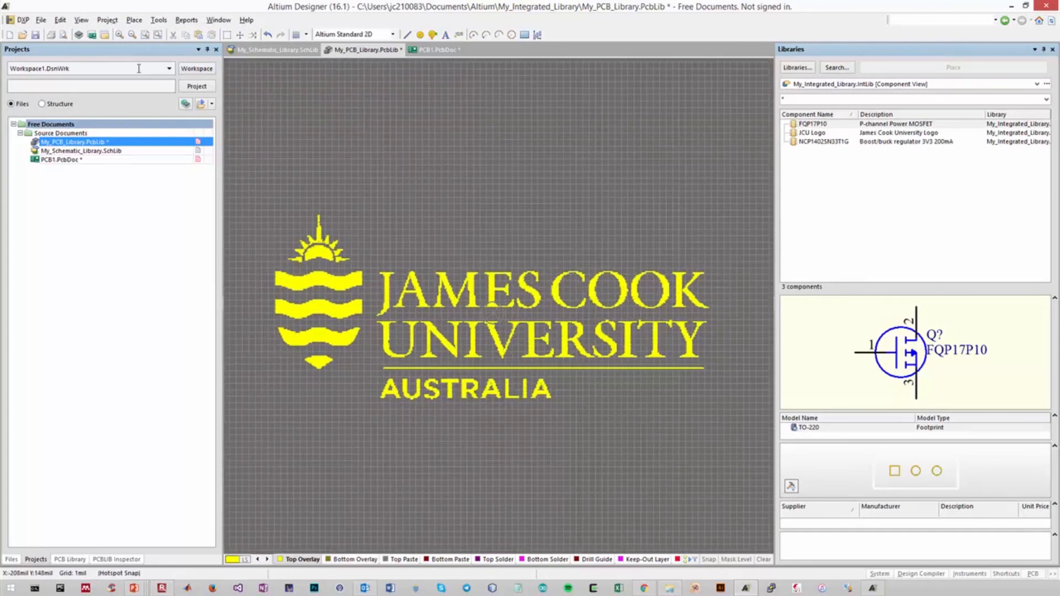
left_click(40, 22)
left_click(68, 119)
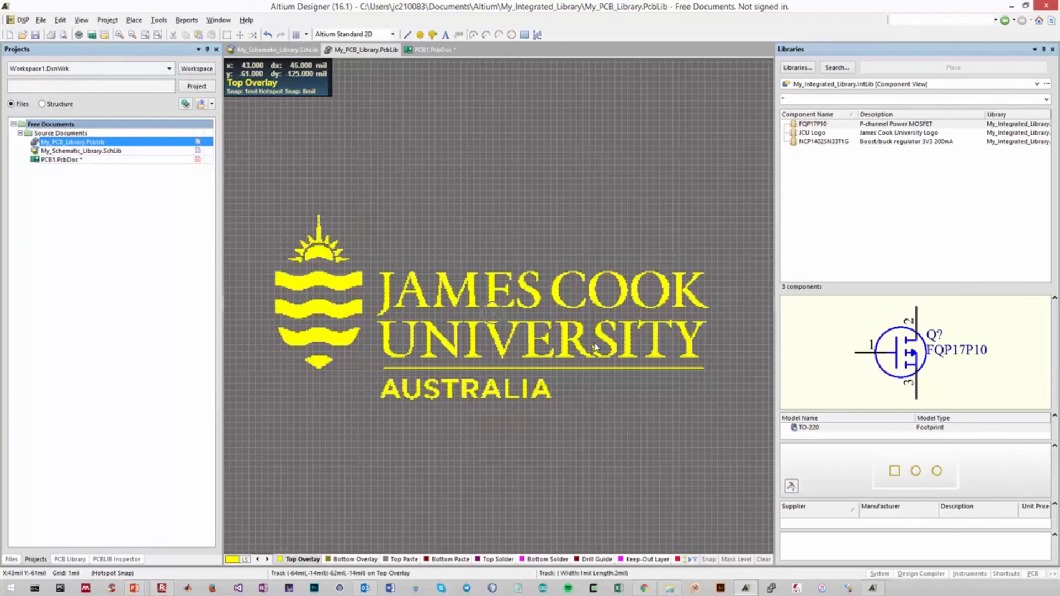
Examine up close the overlay tracks that form the letter M of JAMES in the logo footprint
scroll(443, 298, "up", 6, "ctrl")
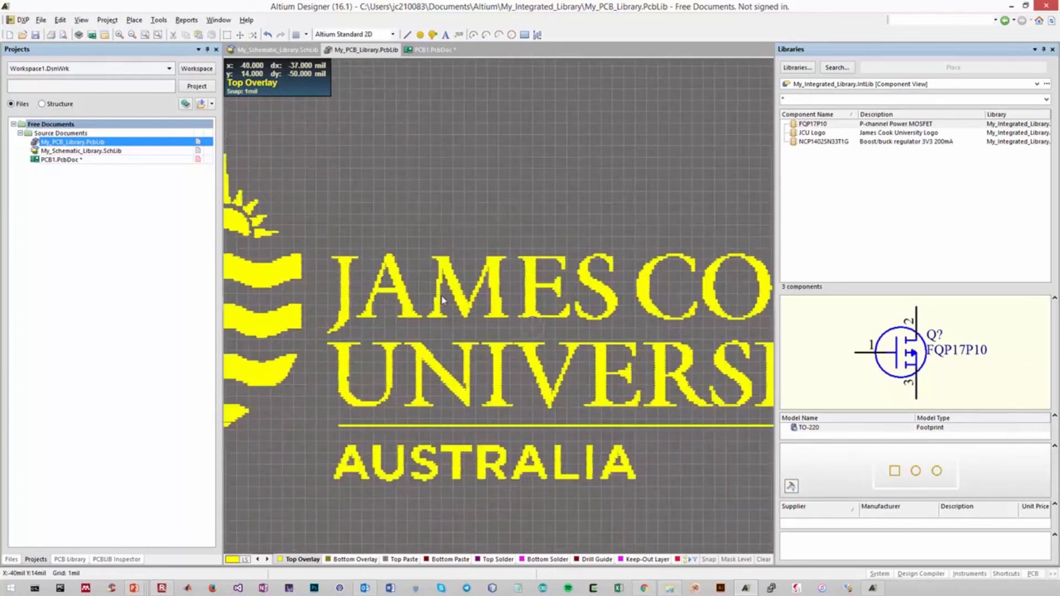
scroll(442, 293, "up", 1, "ctrl")
left_click(409, 275)
left_click(461, 330)
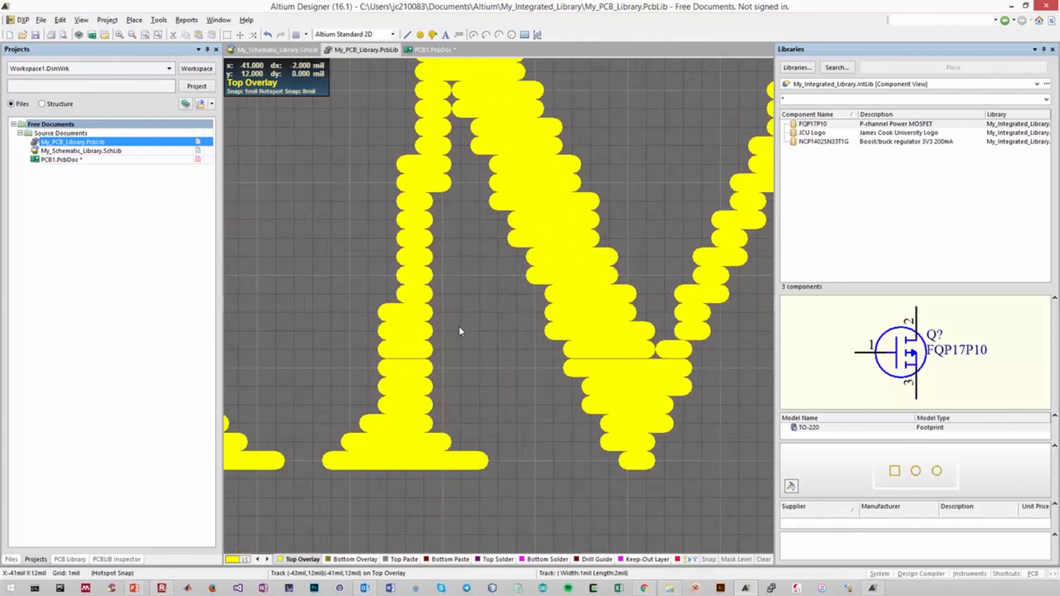
Attach the JCU Logo footprint from My_PCB_Library.PcbLib to the JCU Logo component in My_Schematic_Library.SchLib and save the library
scroll(460, 330, "down", 7, "ctrl")
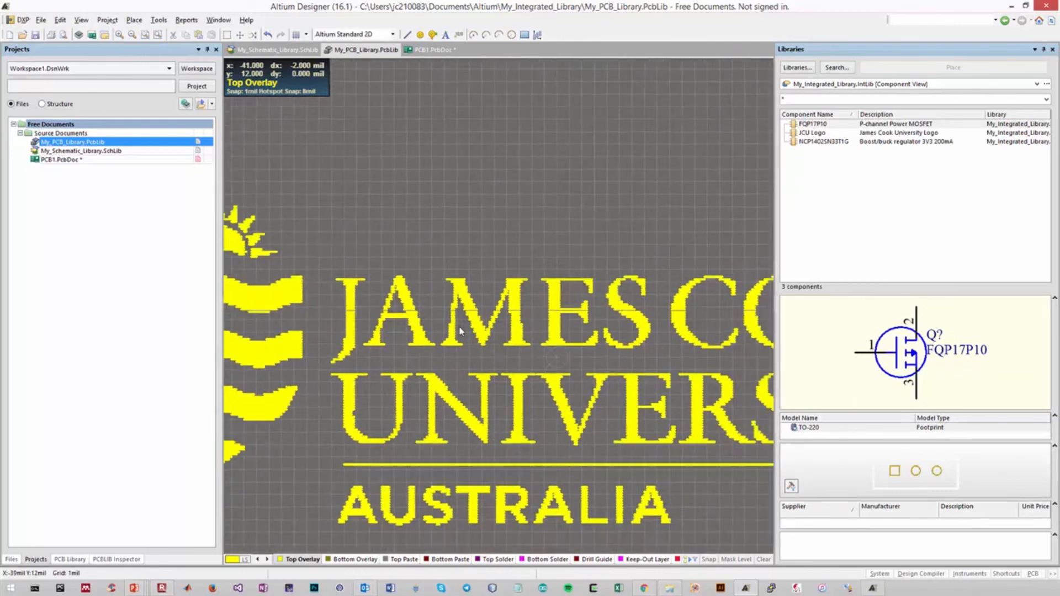
scroll(460, 330, "down", 1, "ctrl")
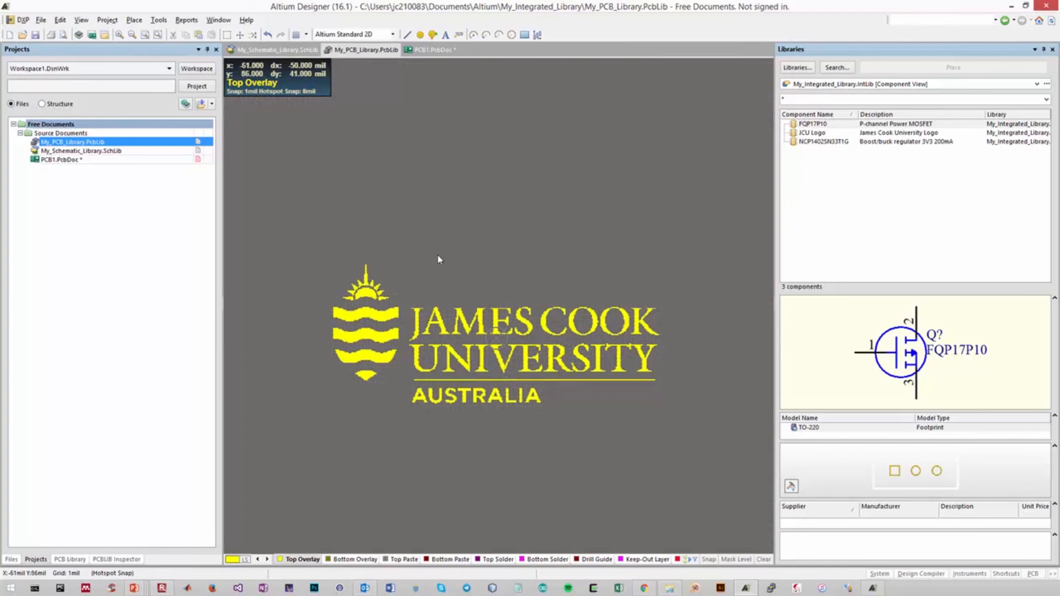
left_click(270, 50)
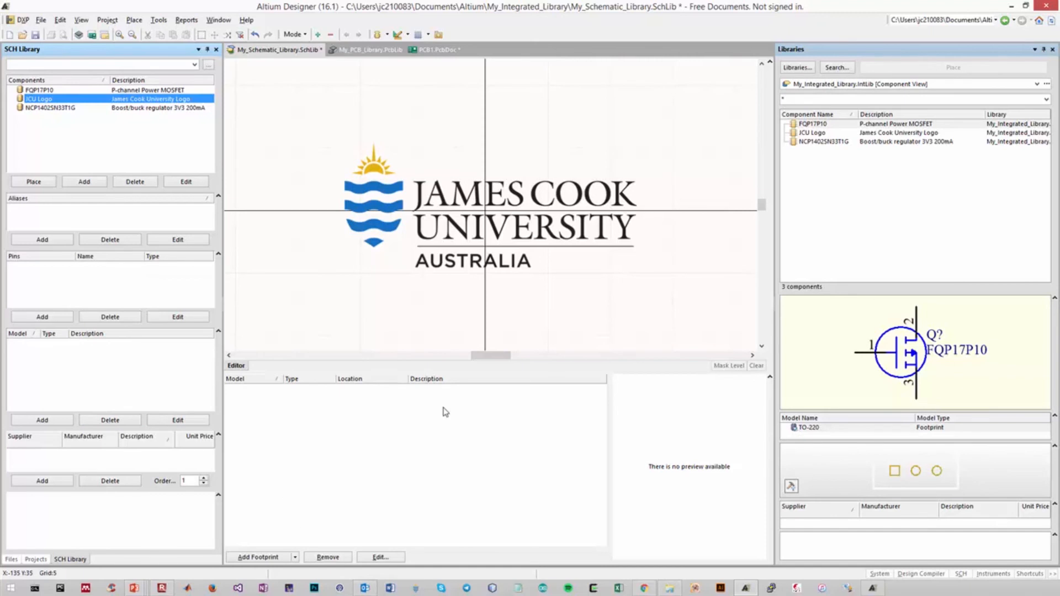
left_click(270, 557)
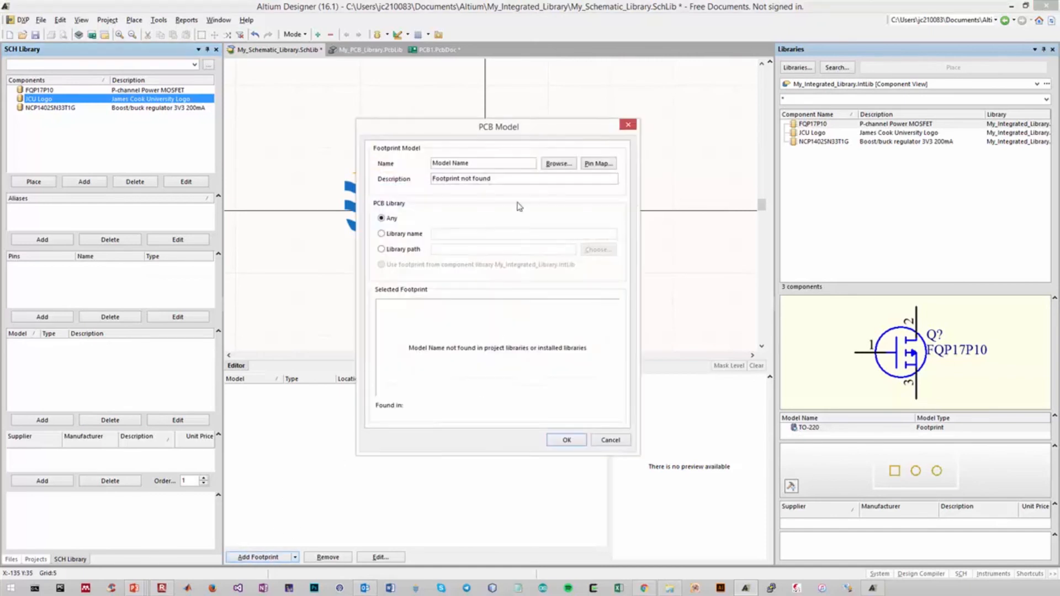
left_click(556, 164)
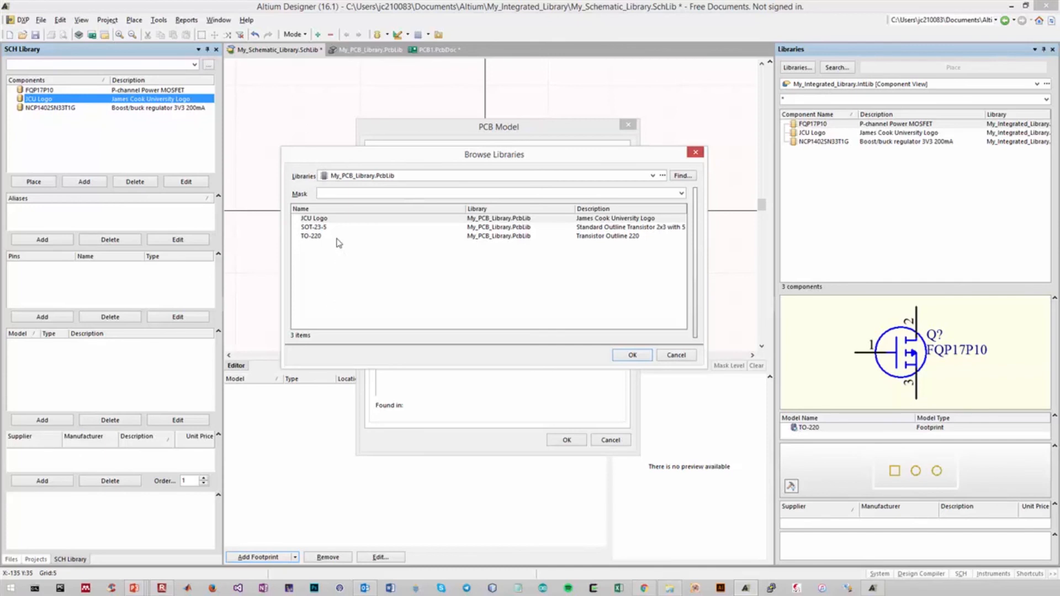
left_click(340, 220)
left_click(632, 355)
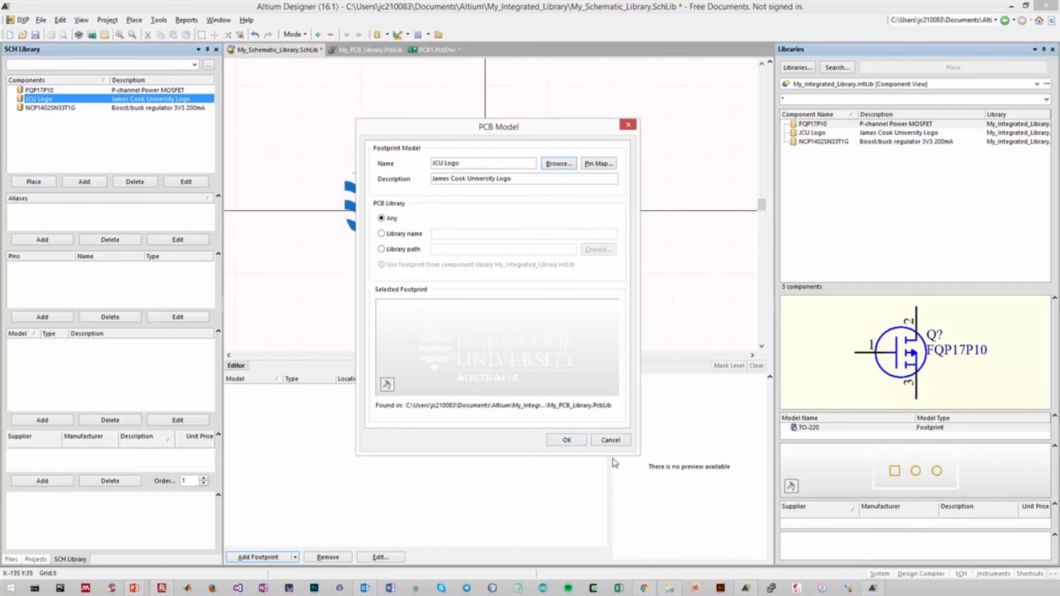
left_click(566, 440)
key("ctrl+s")
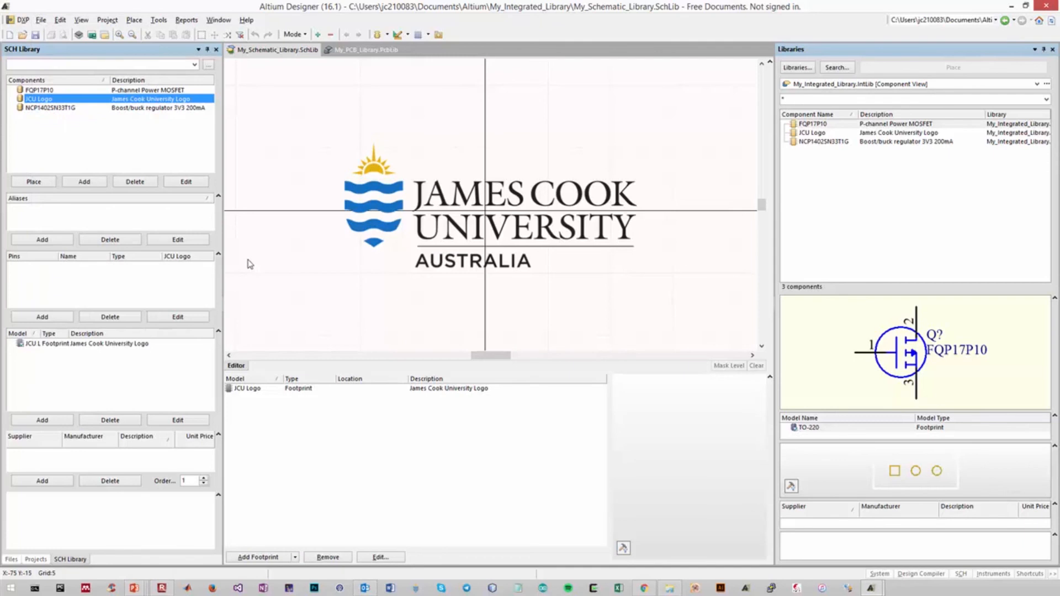
Compile the integrated library My_Integrated_Library.LibPkg and check through its listed components
left_click(36, 559)
left_click(69, 559)
left_click(37, 561)
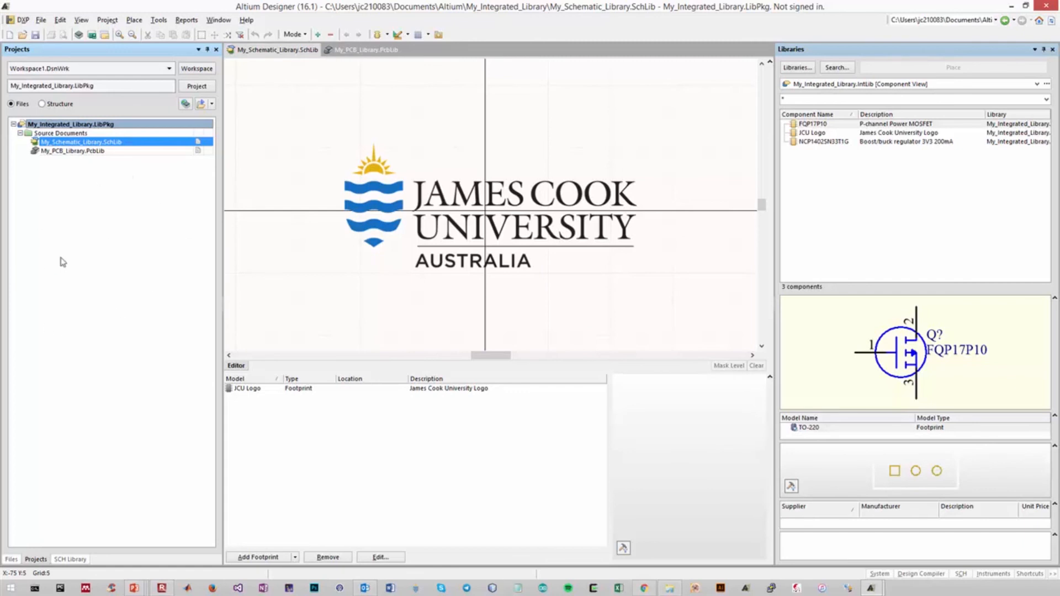
right_click(81, 129)
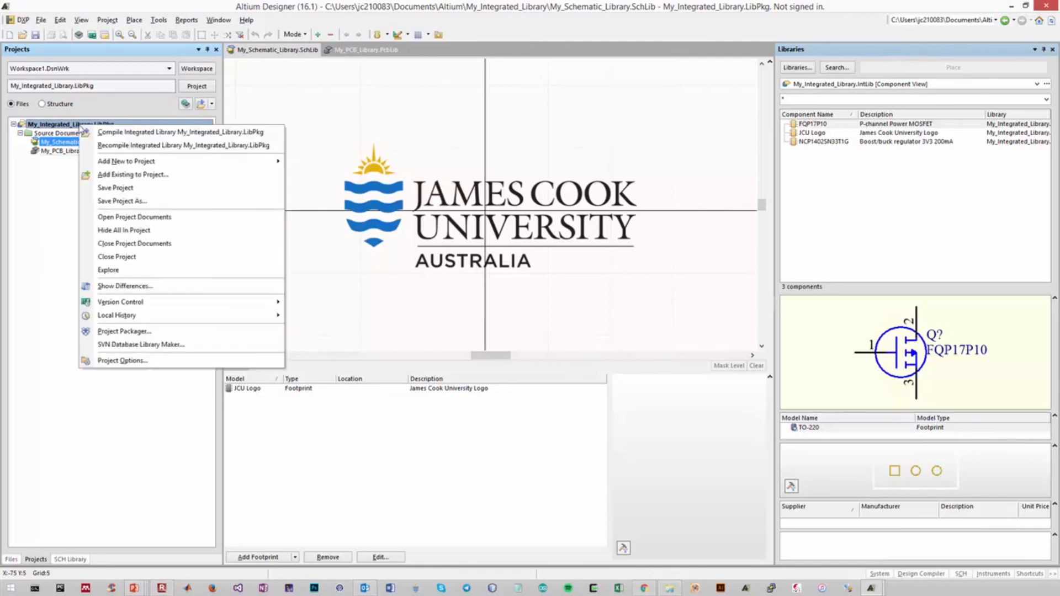
left_click(103, 132)
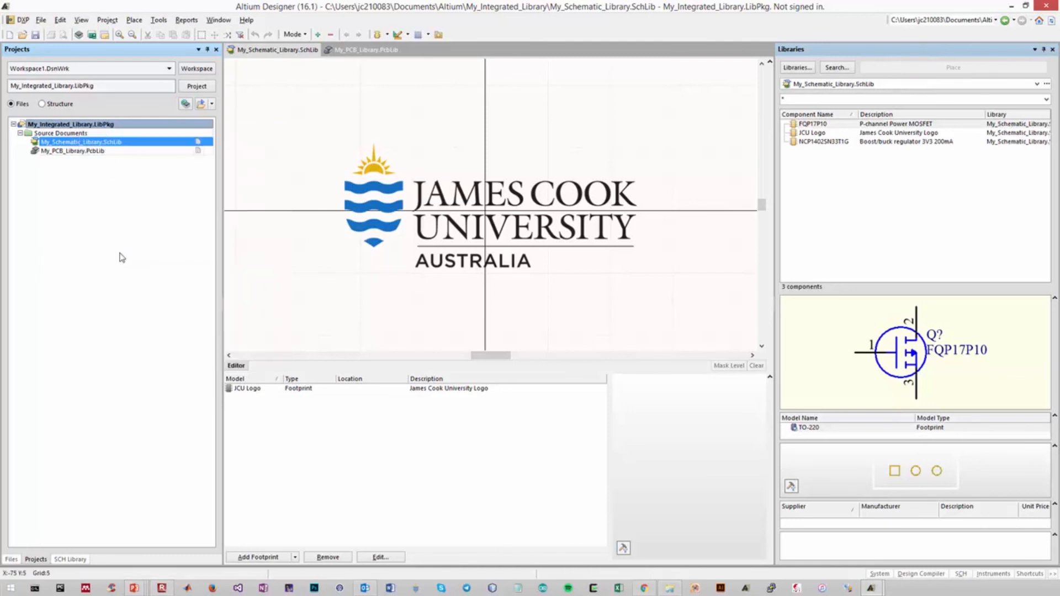
left_click(818, 142)
left_click(820, 133)
left_click(820, 124)
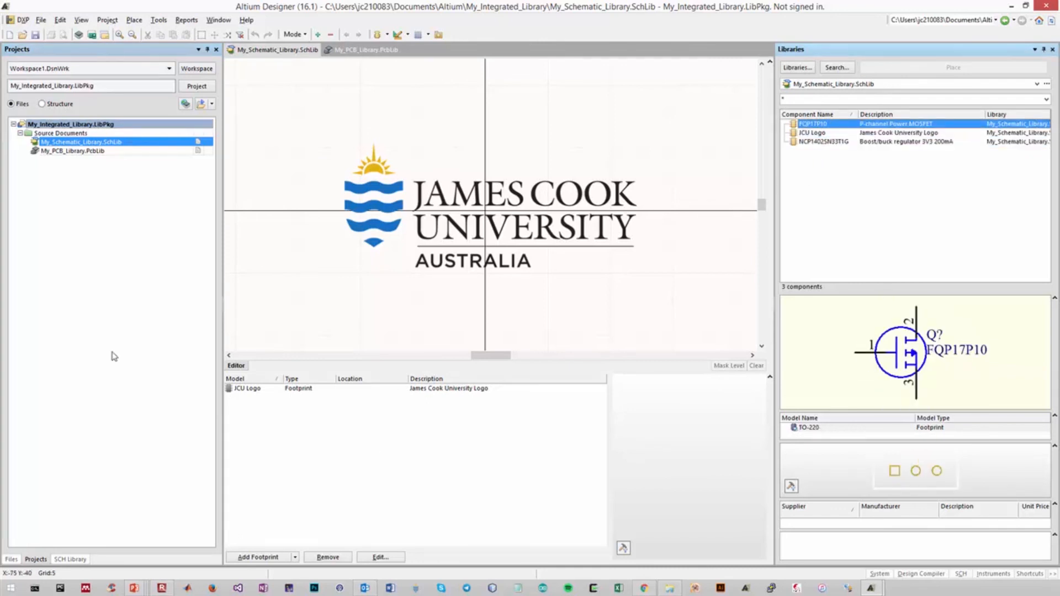
left_click(125, 314)
Create a new PCB project named PCB_Project with the default template and its own project folder
left_click(42, 20)
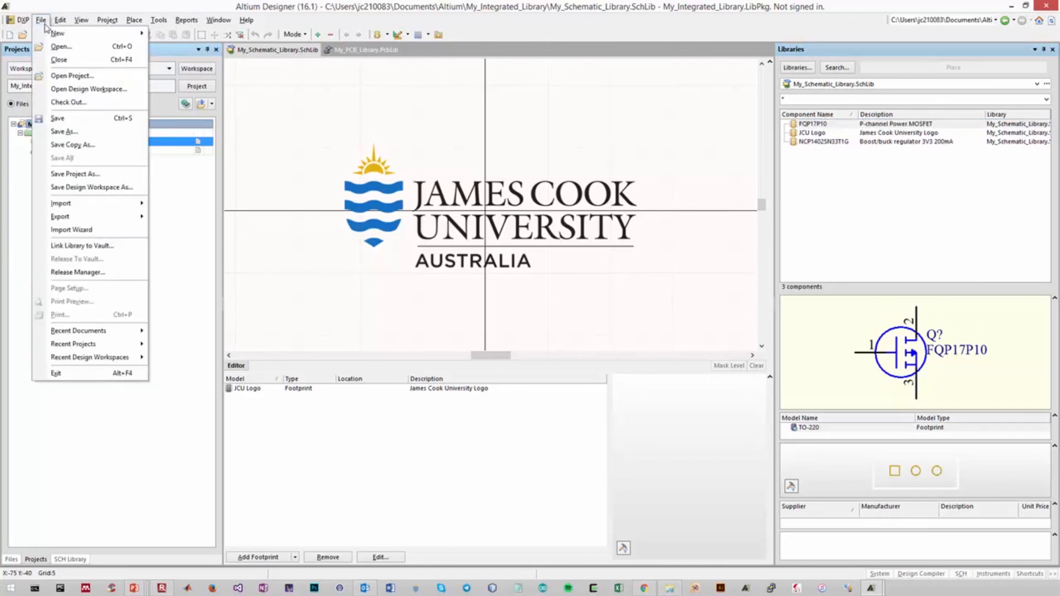
mouse_move(58, 33)
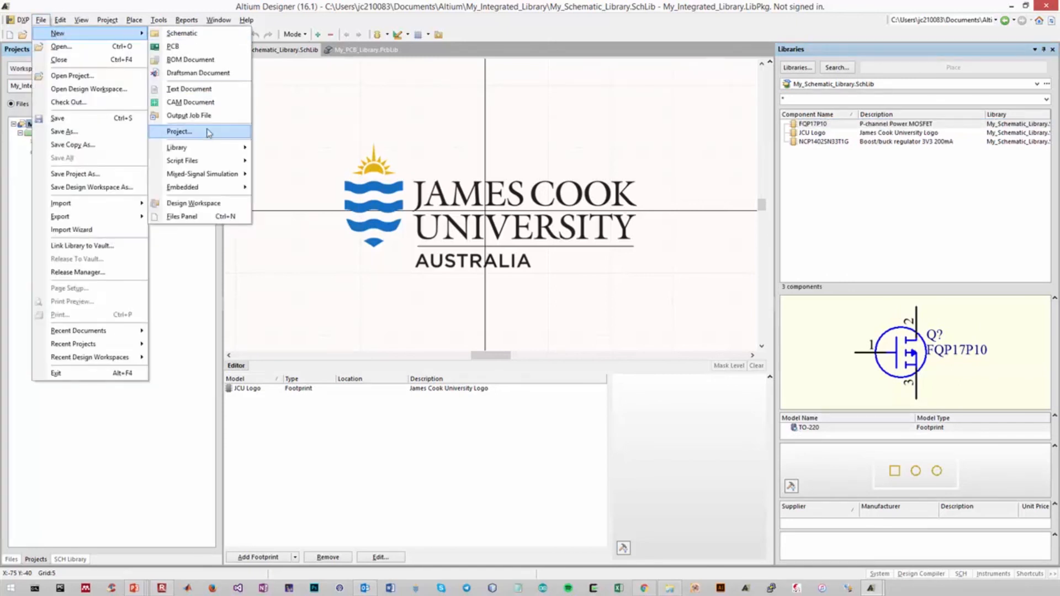
left_click(209, 130)
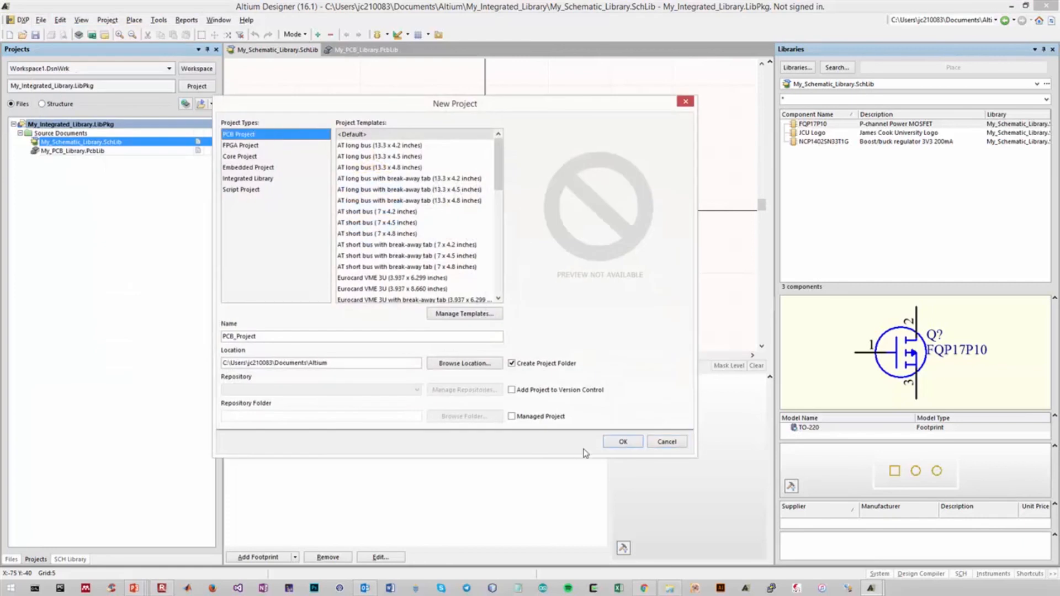
left_click(618, 442)
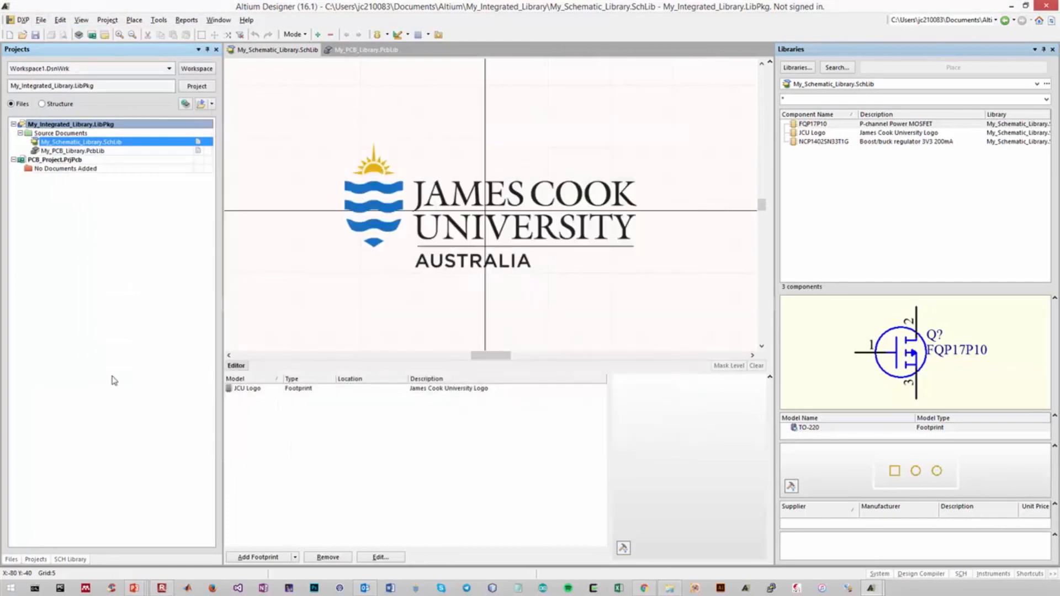
Add a new schematic sheet and a new PCB document to PCB_Project.PrjPcb
right_click(57, 161)
mouse_move(109, 199)
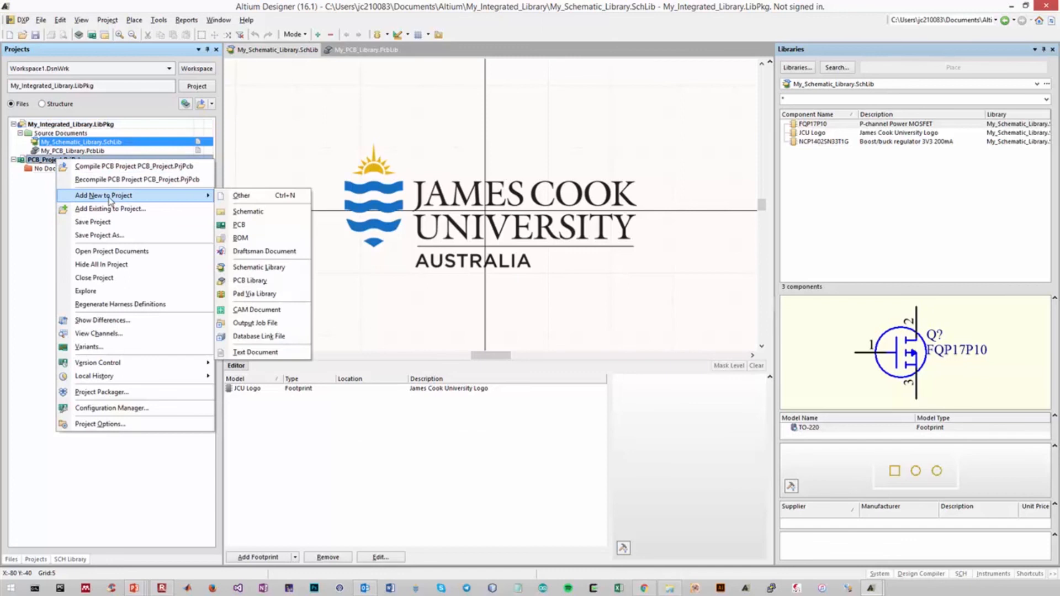
left_click(243, 211)
right_click(66, 159)
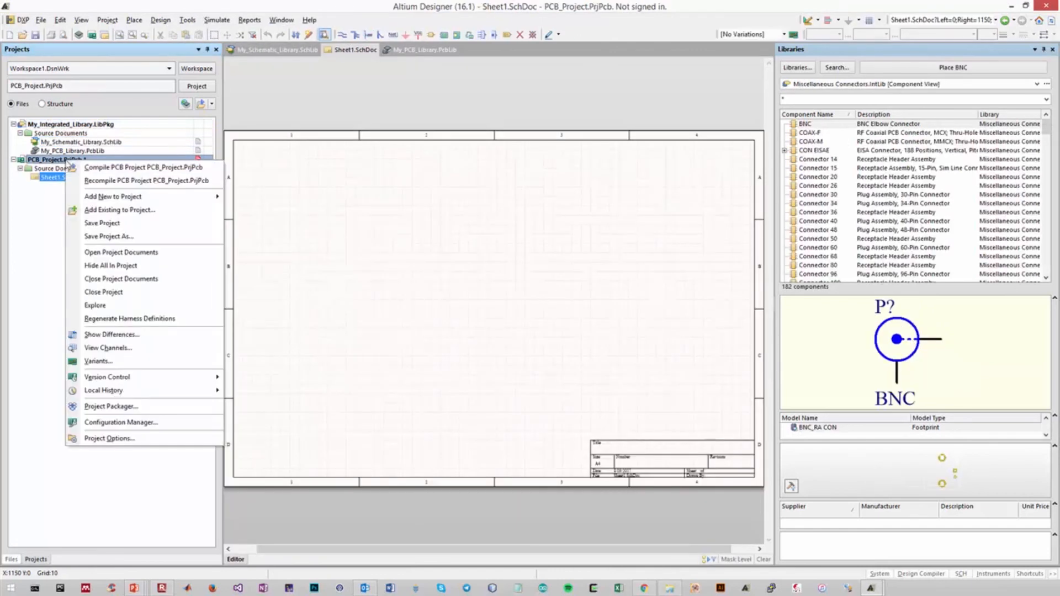
mouse_move(89, 198)
left_click(252, 226)
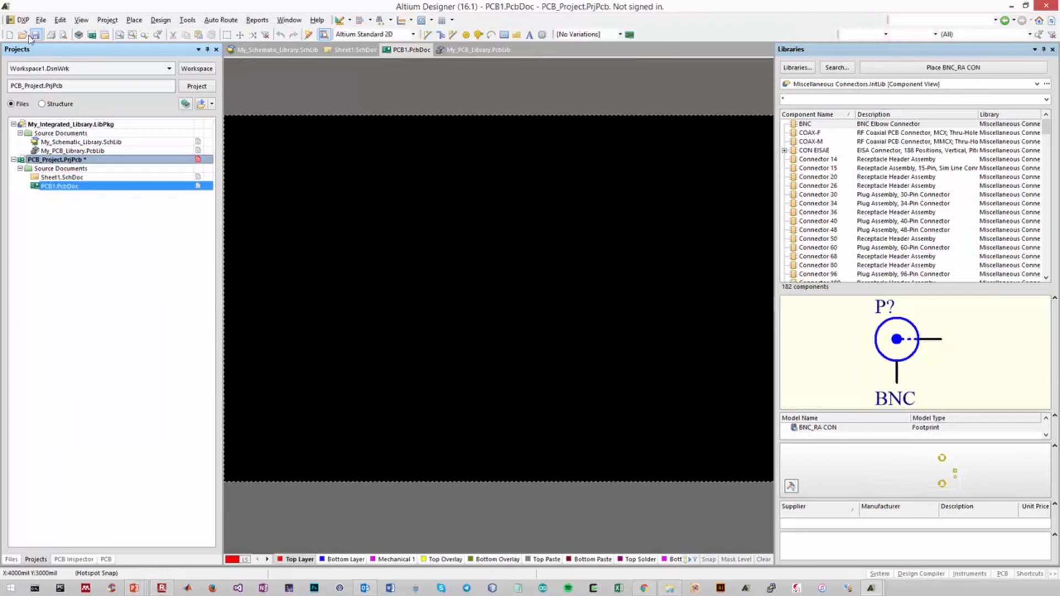
Save all the new project documents in the PCB_Project folder under their default file names
left_click(41, 20)
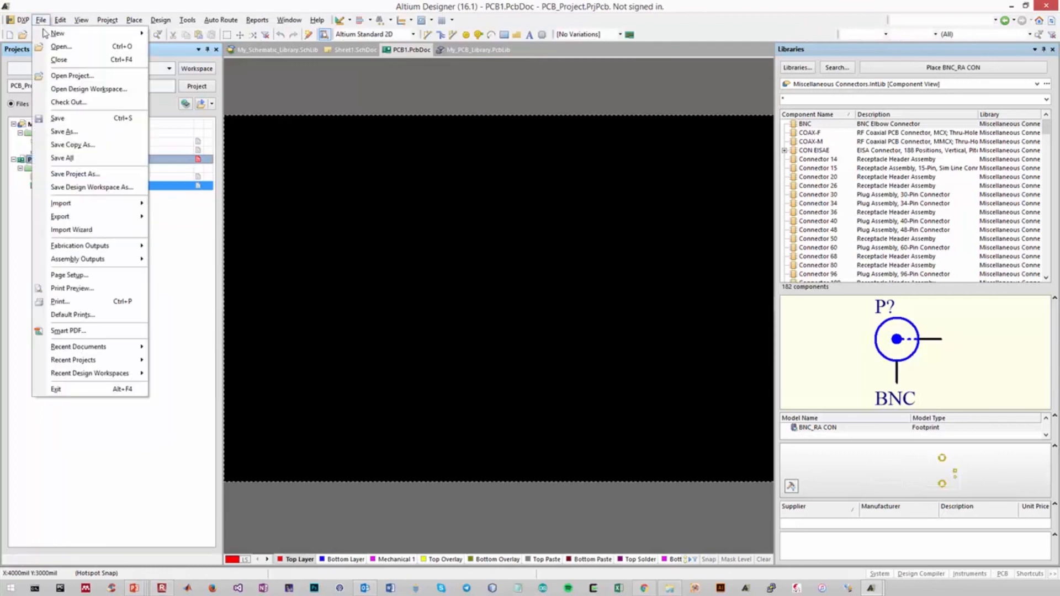
left_click(71, 158)
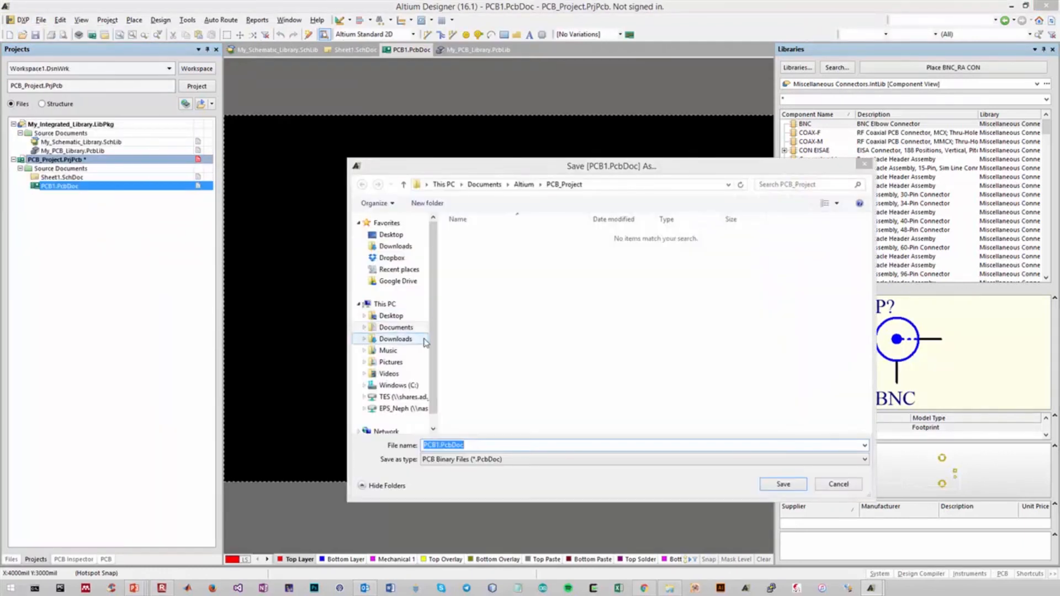
key("Return")
key("Return")
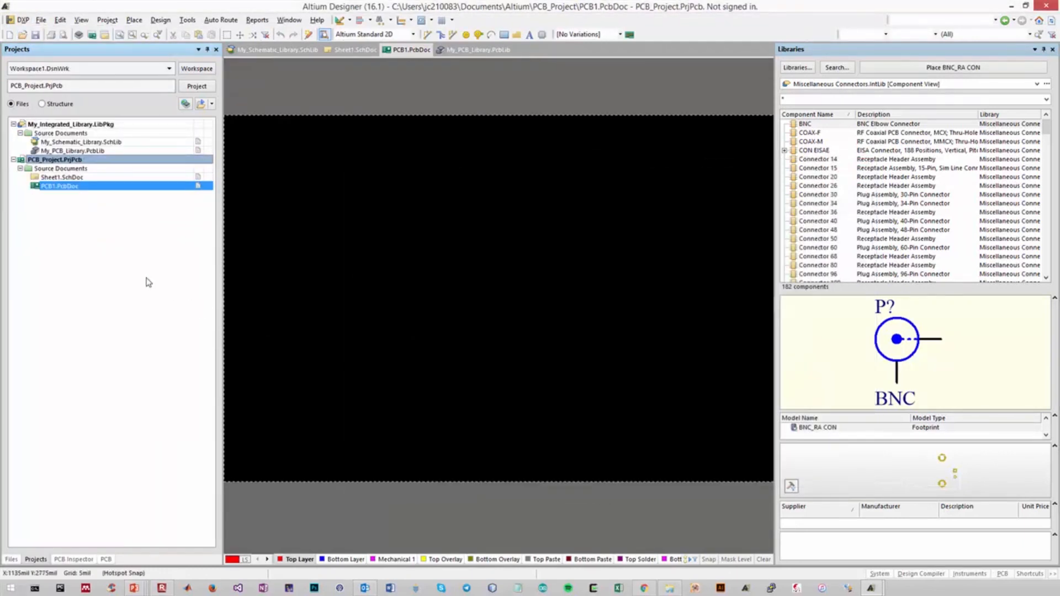
Place the FQP17P10 component from My_Integrated_Library.IntLib in the upper left area of the Sheet1.SchDoc drawing
left_click(62, 177)
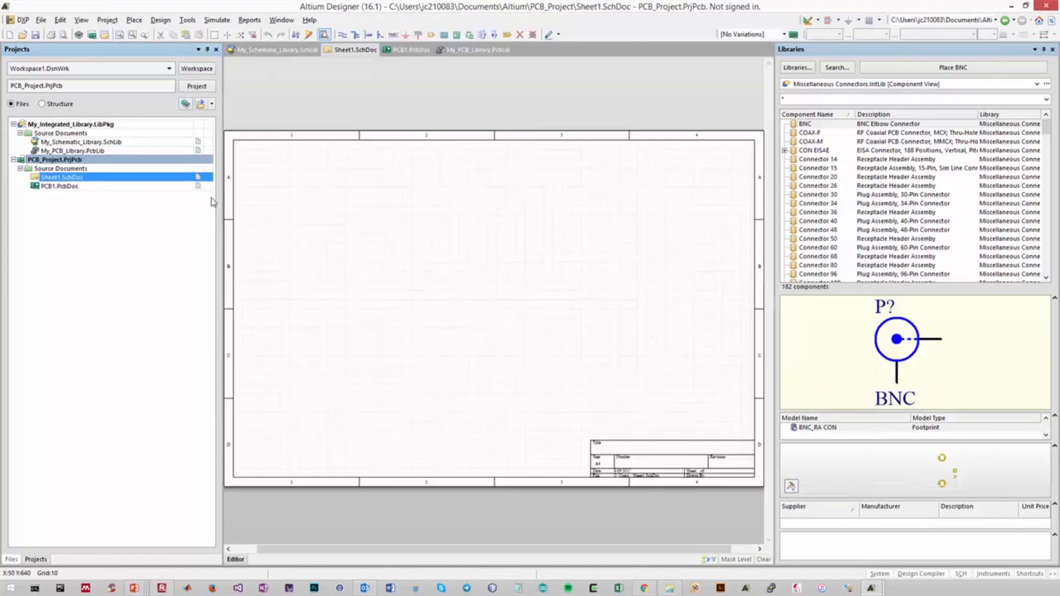
left_click(942, 87)
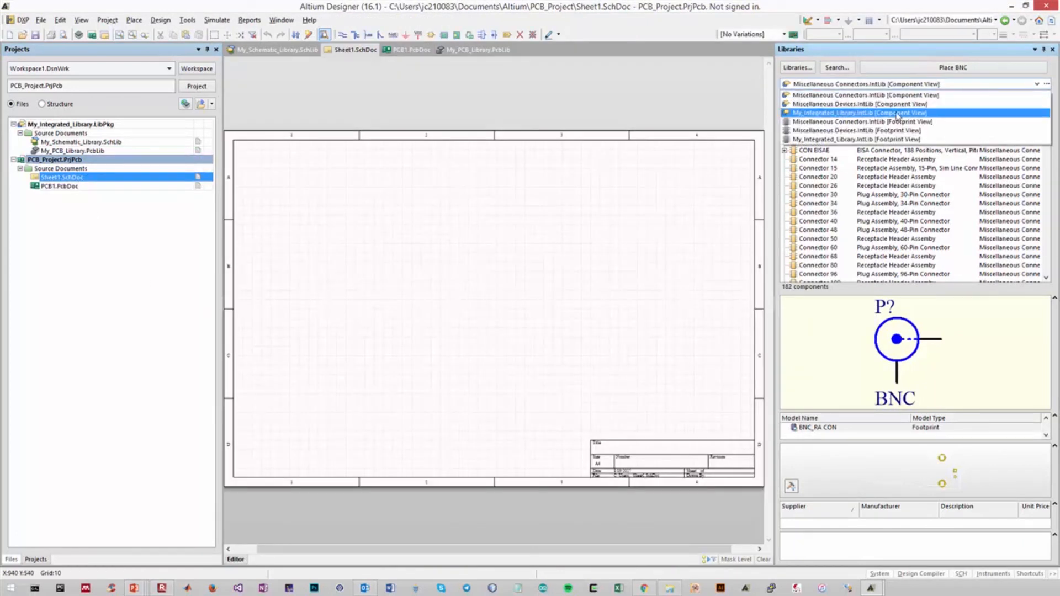
left_click(855, 113)
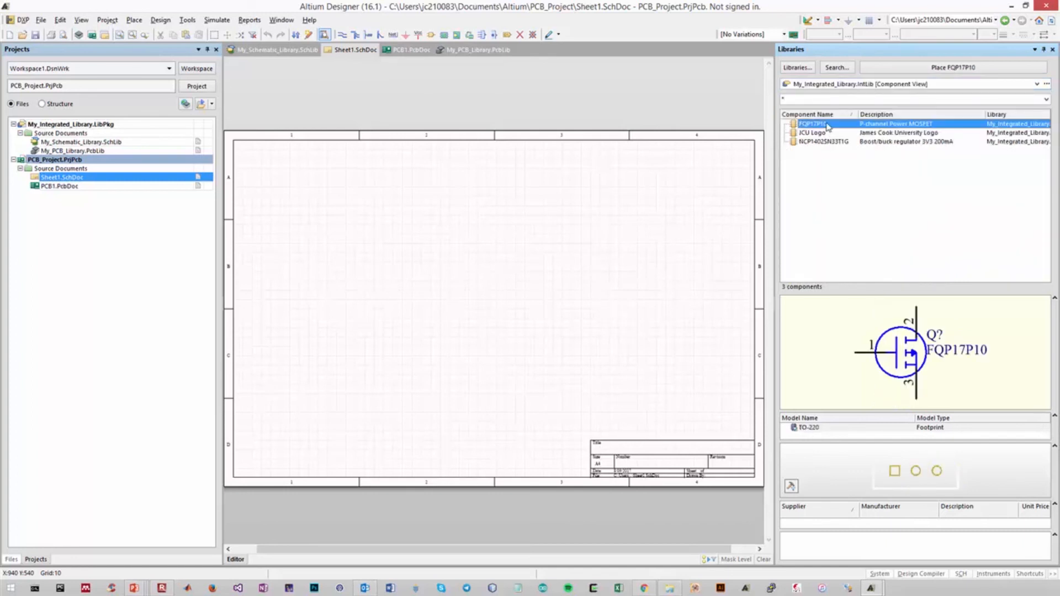
left_click(953, 67)
left_click(335, 227)
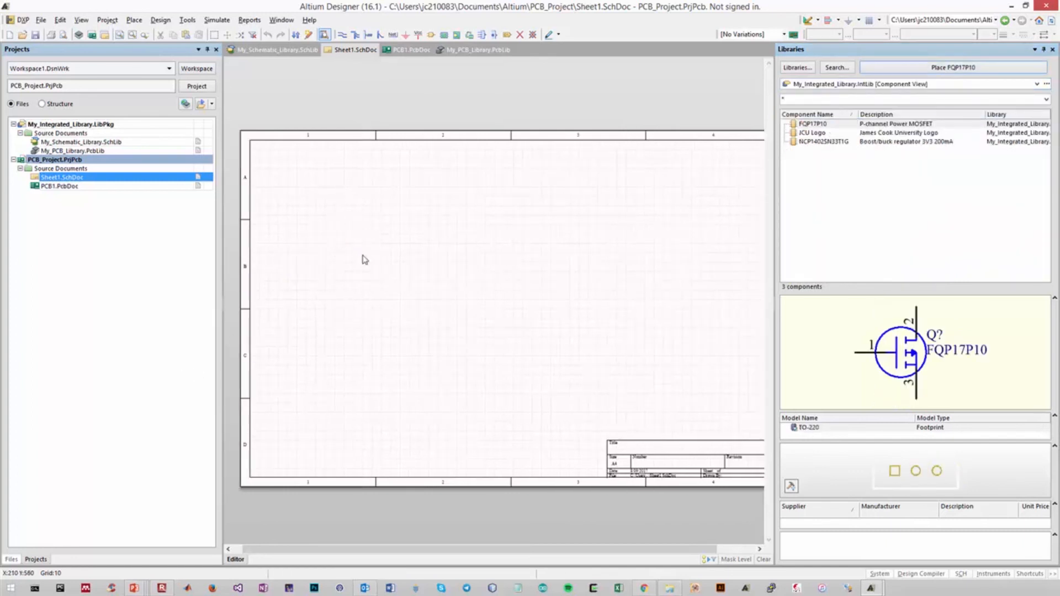
Place one NCP1402SN33T1G component on the schematic to the right of the MOSFET
double_click(819, 146)
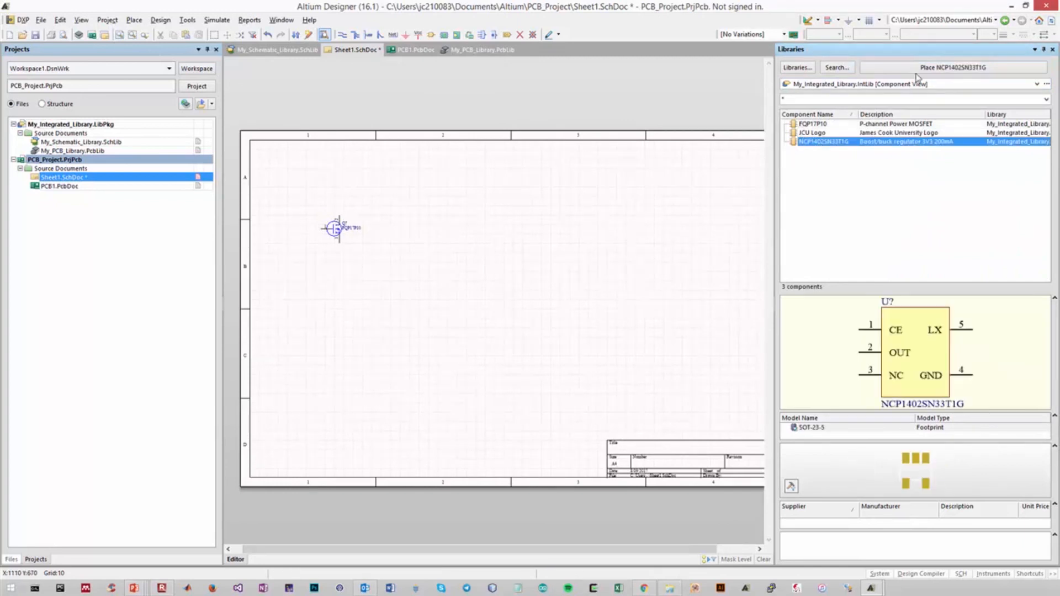
left_click(460, 231)
right_click(548, 314)
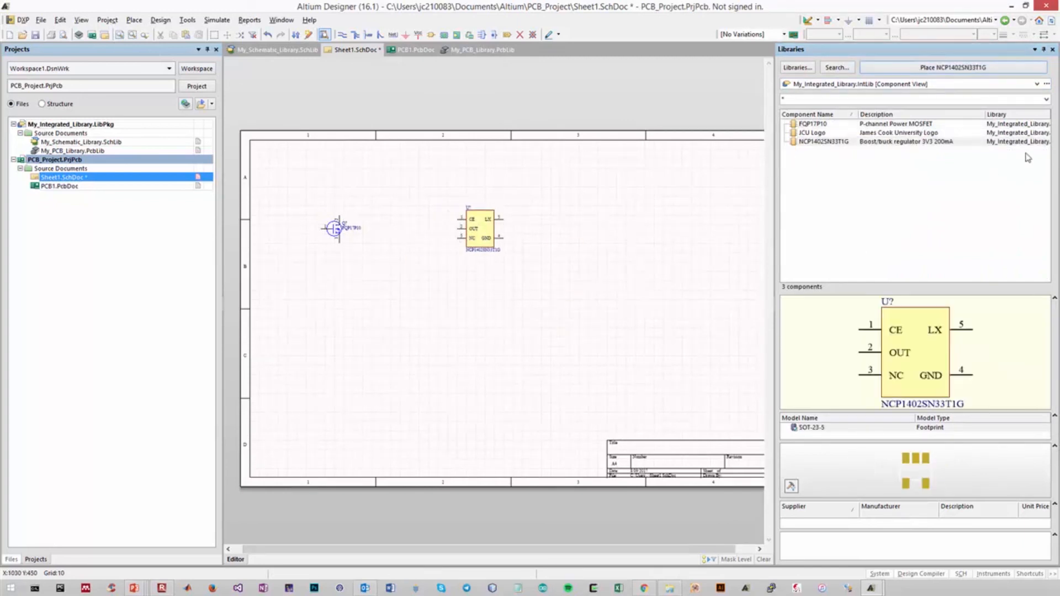
Place one JCU Logo component on the schematic to the right of the regulator and save Sheet1.SchDoc
left_click(876, 133)
left_click(927, 68)
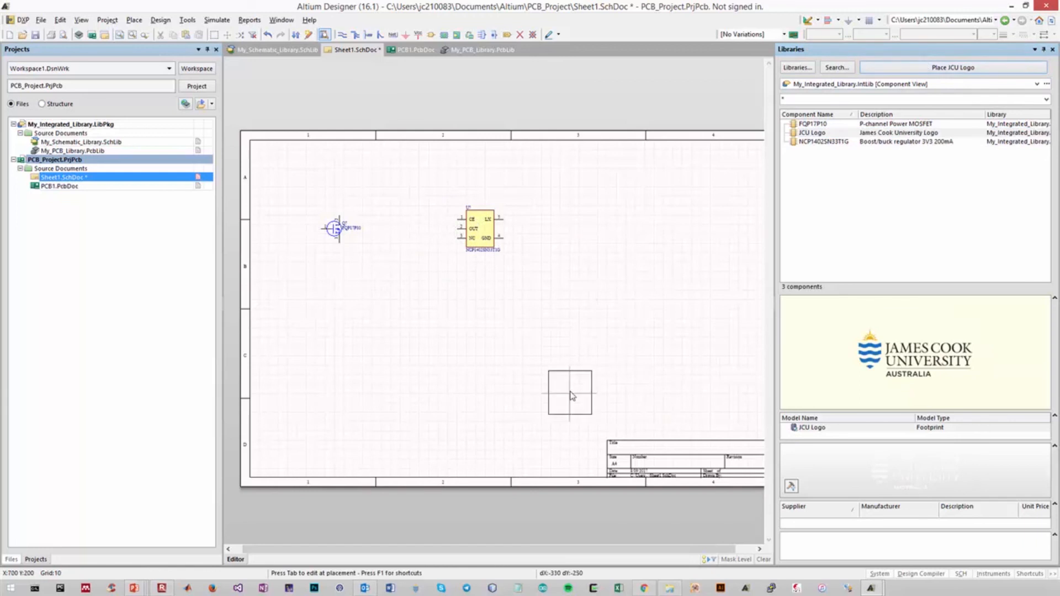
left_click(613, 231)
right_click(632, 293)
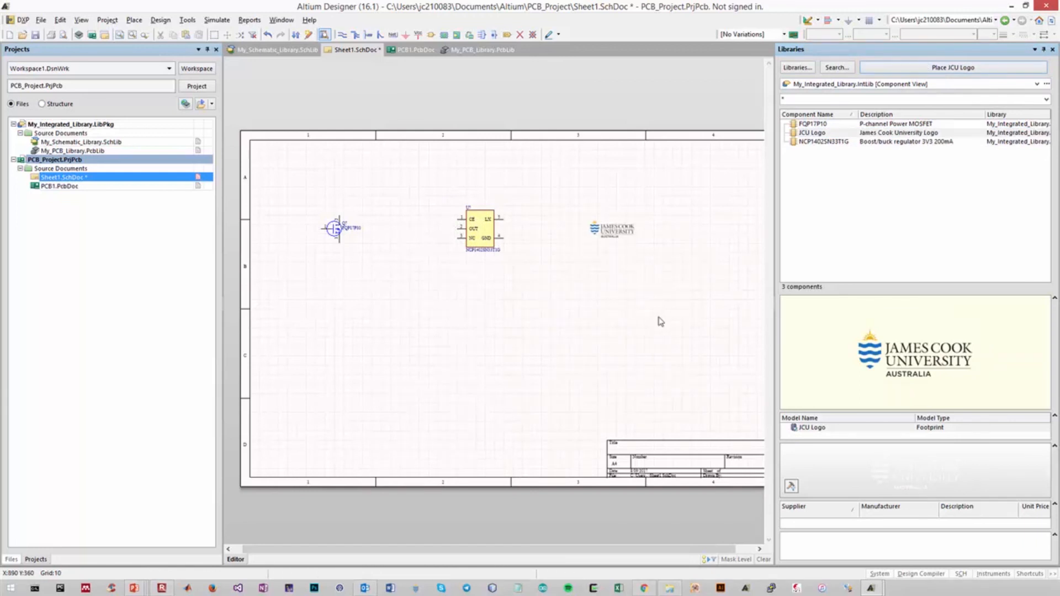
key("ctrl+s")
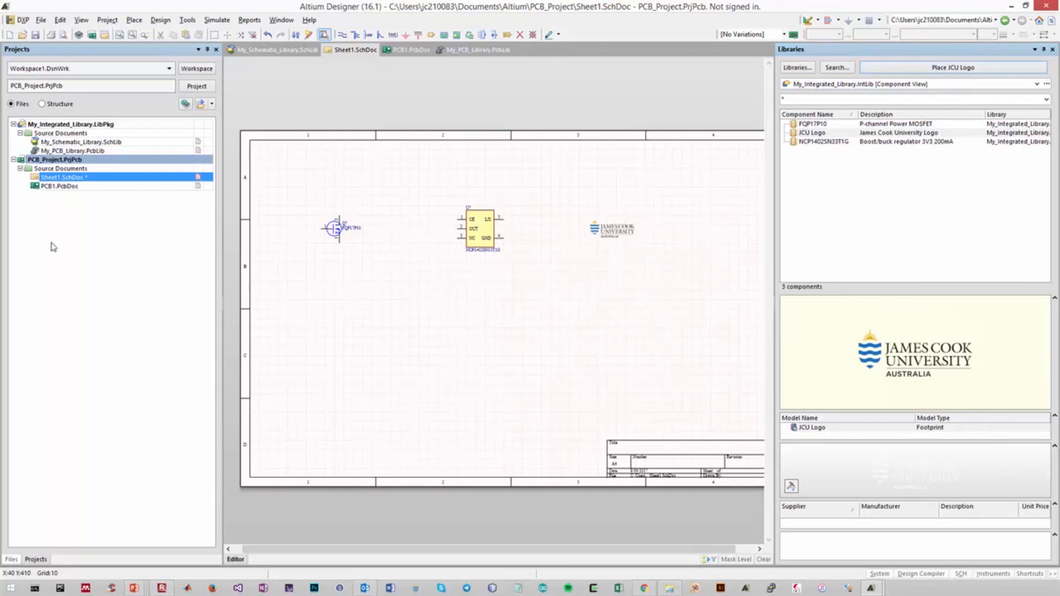
Update PCB1.PcbDoc from the schematic by executing all the changes in the Engineering Change Order
left_click(160, 20)
left_click(171, 31)
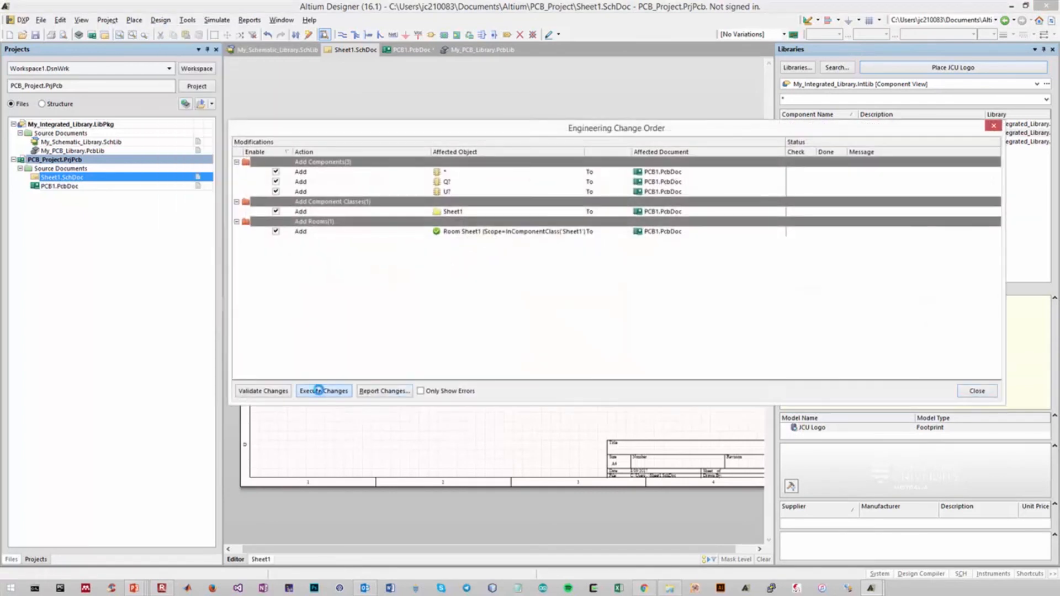
left_click(322, 390)
left_click(978, 391)
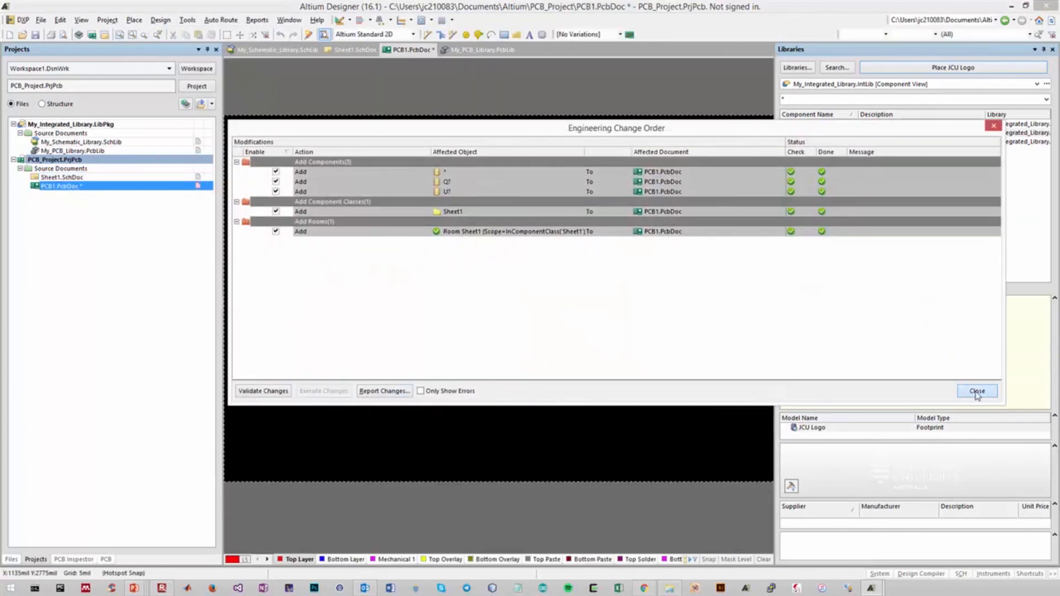
Move the Sheet1 room with its components from beside the board into the board area and select the room
scroll(467, 331, "down", 3, "ctrl")
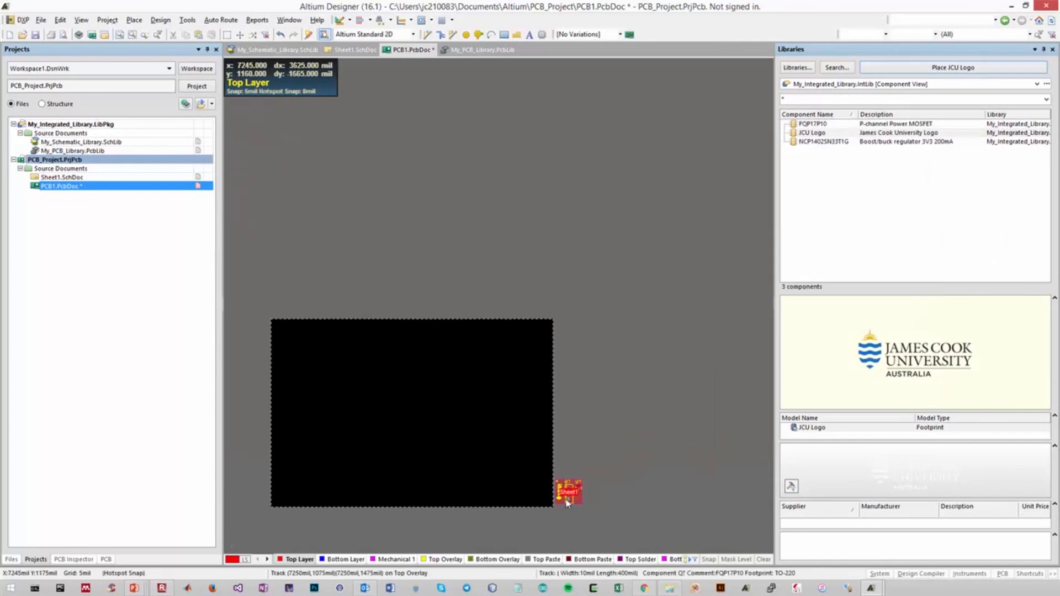
left_click_drag(575, 499, 417, 420)
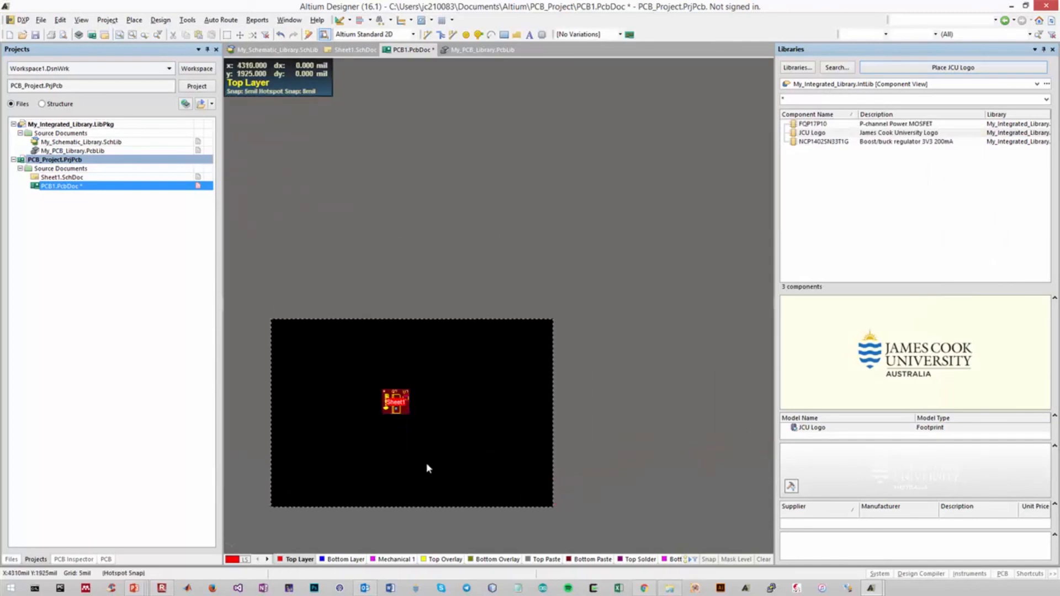
scroll(366, 432, "up", 2, "ctrl")
left_click(449, 377)
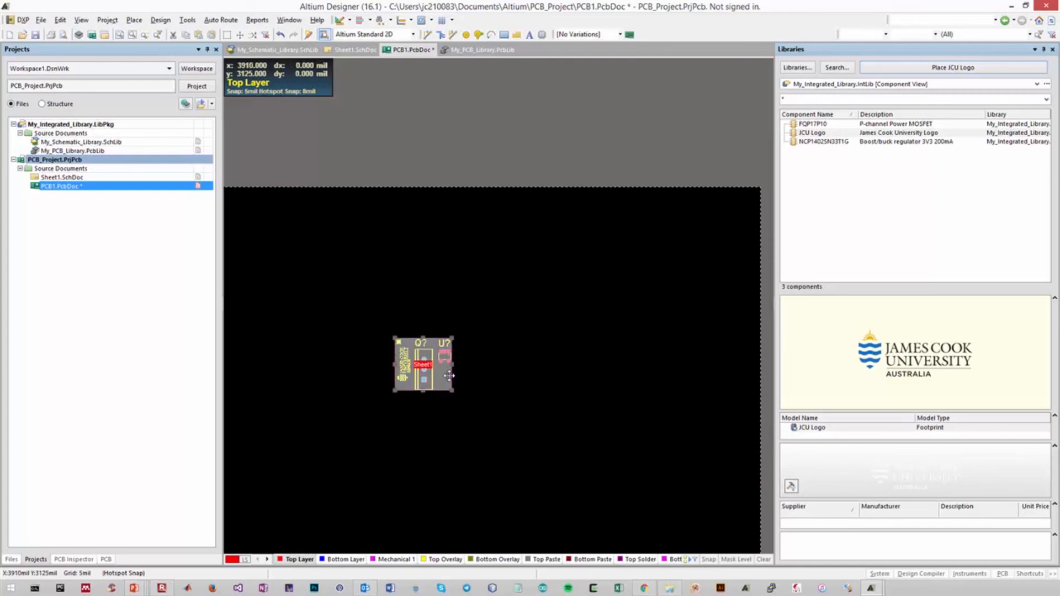
Remove the Sheet1 room and place the MOSFET Q? horizontally, rotated a quarter turn, below the other components
left_click(440, 412)
left_click_drag(423, 379, 468, 441)
key("space")
left_click(460, 425)
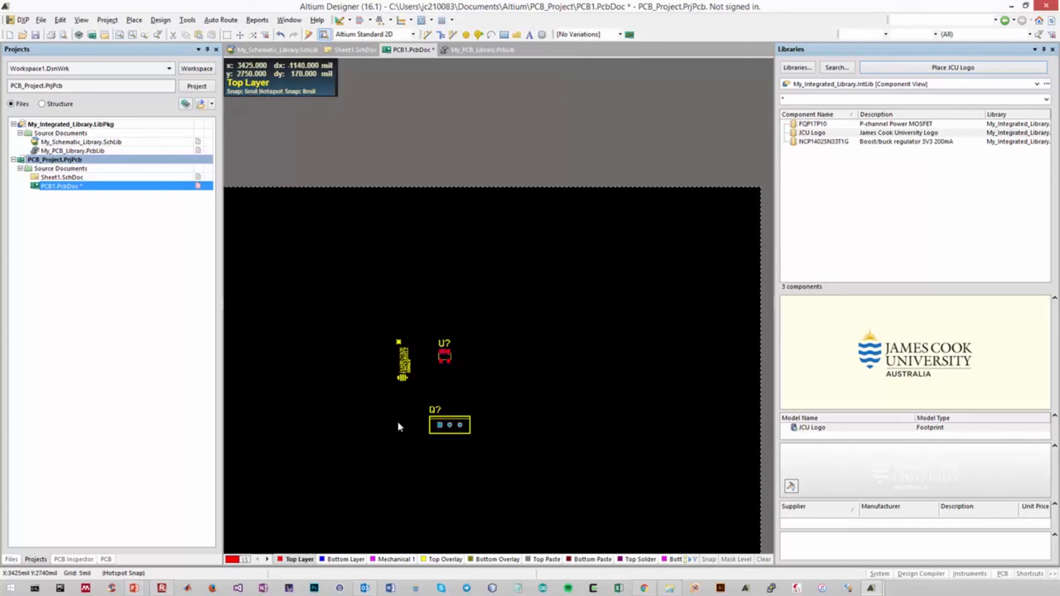
Rotate the regulator U? and place it to the upper right of the MOSFET, and set the JCU Logo horizontally to its upper left
left_click_drag(450, 356, 507, 397)
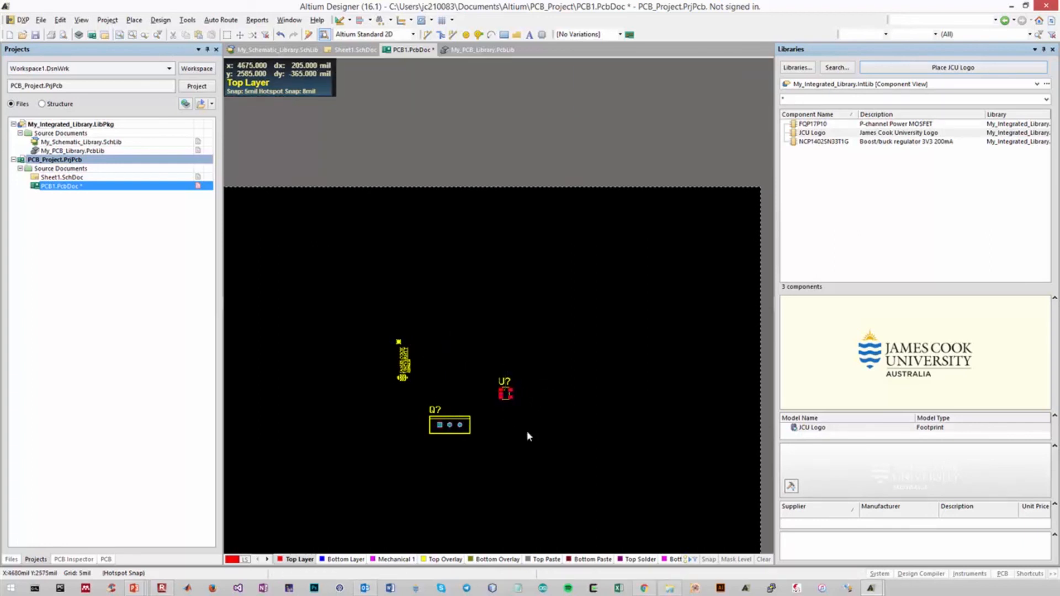
mouse_move(404, 363)
left_mouse_down()
mouse_move(433, 333)
mouse_move(434, 344)
mouse_move(380, 362)
mouse_move(372, 333)
mouse_move(359, 349)
left_mouse_up()
key("space")
left_click(390, 406)
Hide the designator of the JCU Logo component on the board
double_click(384, 362)
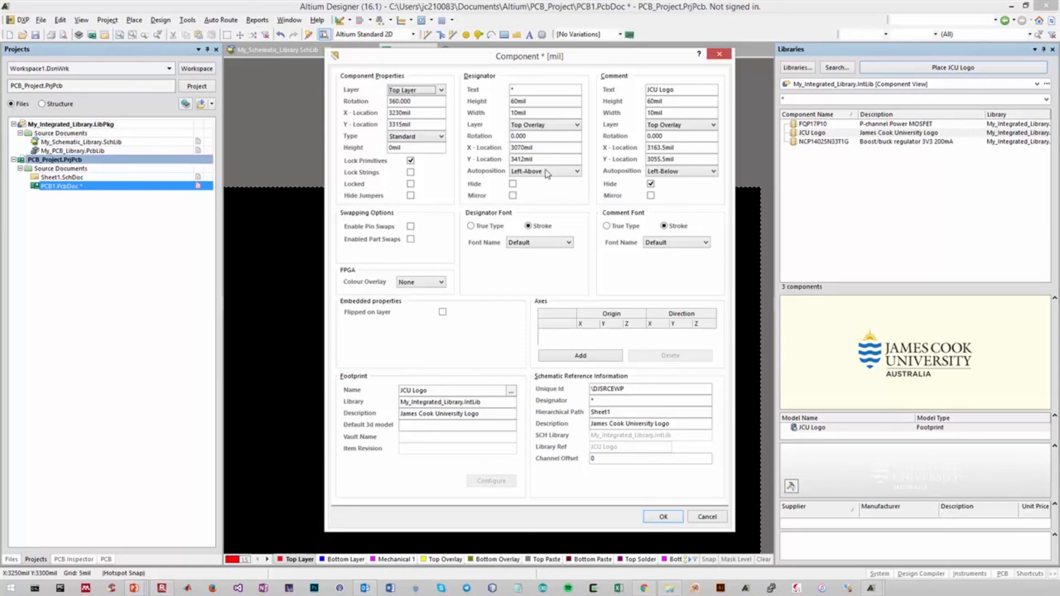
left_click(513, 184)
left_click(664, 517)
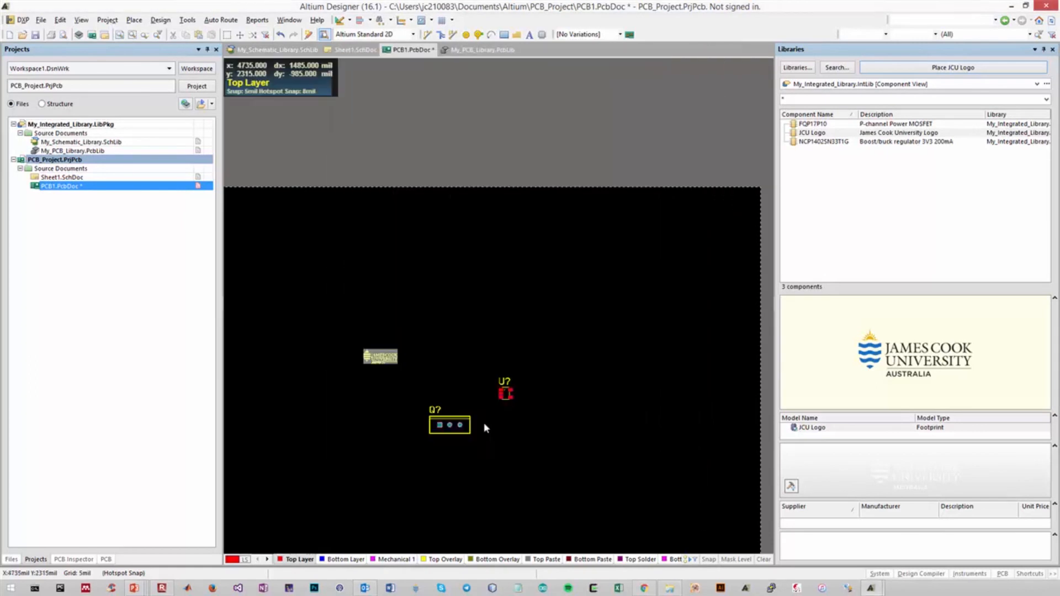
Examine the three footprints on the board up close and compare them with their symbols in Sheet1.SchDoc
left_click_drag(467, 442, 466, 443)
left_click(465, 491)
scroll(482, 447, "up", 2, "ctrl")
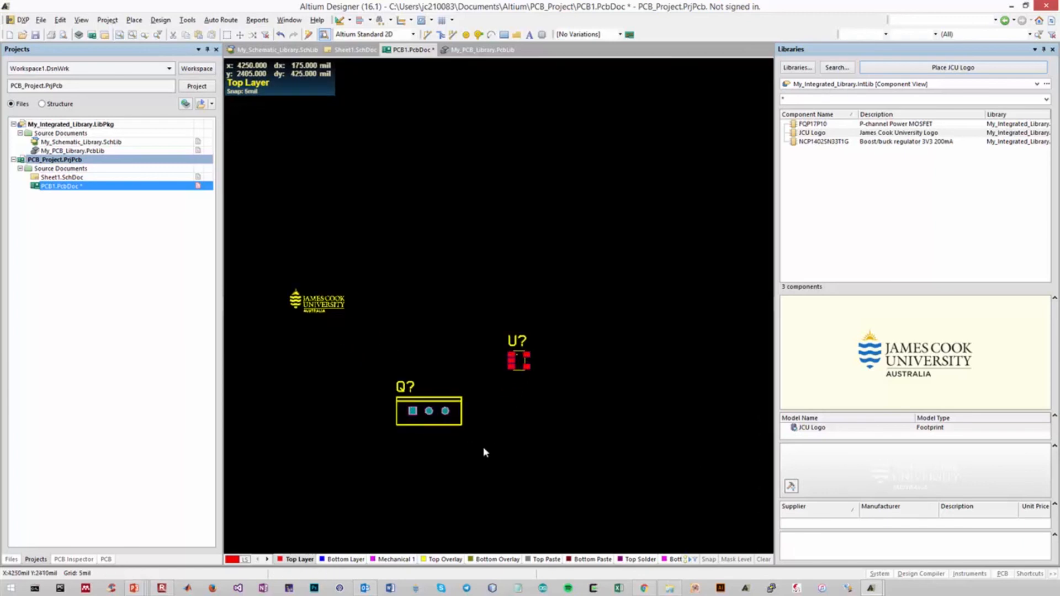
left_click_drag(240, 246, 616, 519)
left_click(355, 49)
left_click_drag(309, 174, 723, 334)
left_click(556, 311)
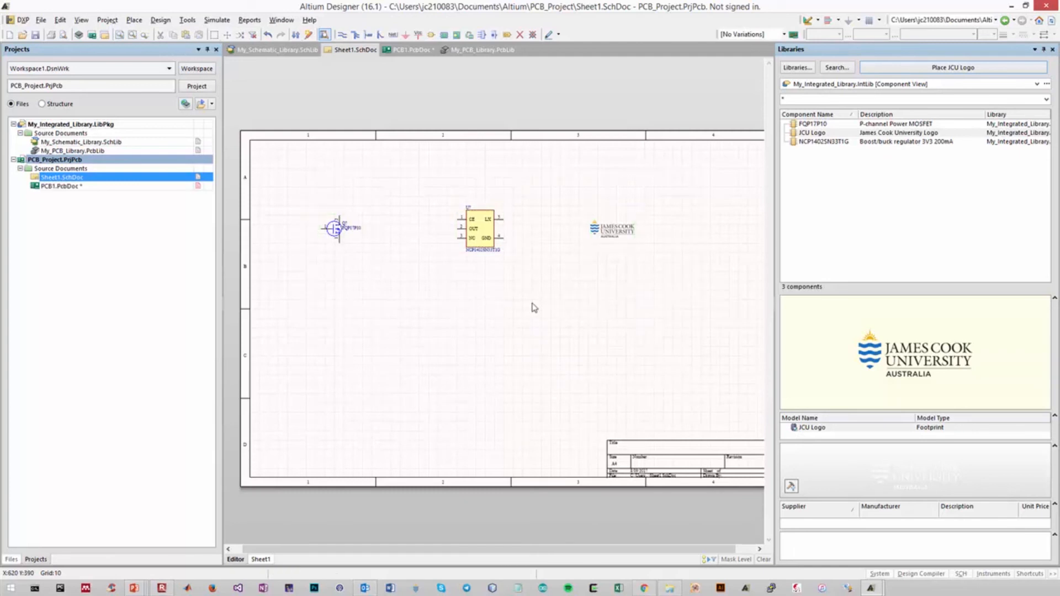